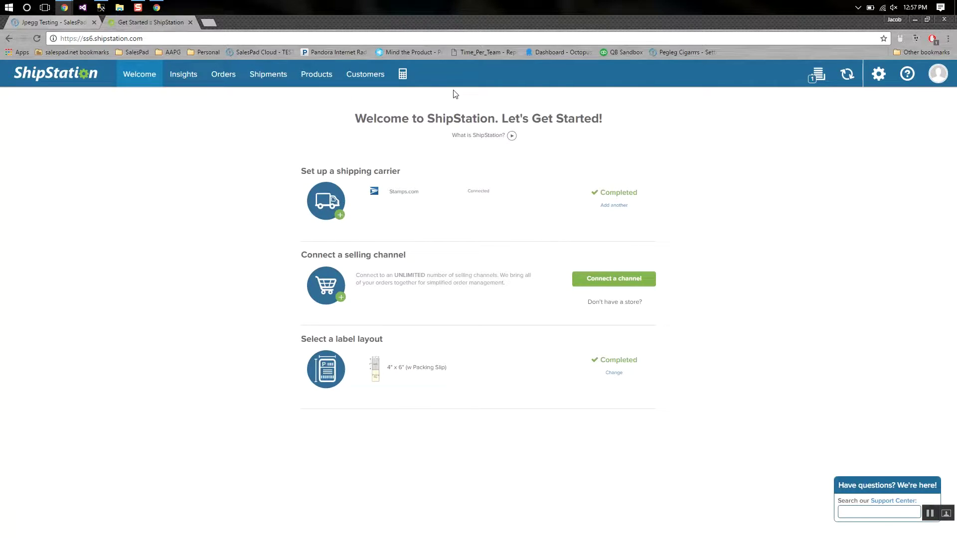
Show the orders in ShipStation, then switch to SalesPad and view its ShipStation integration history full screen.
click(224, 75)
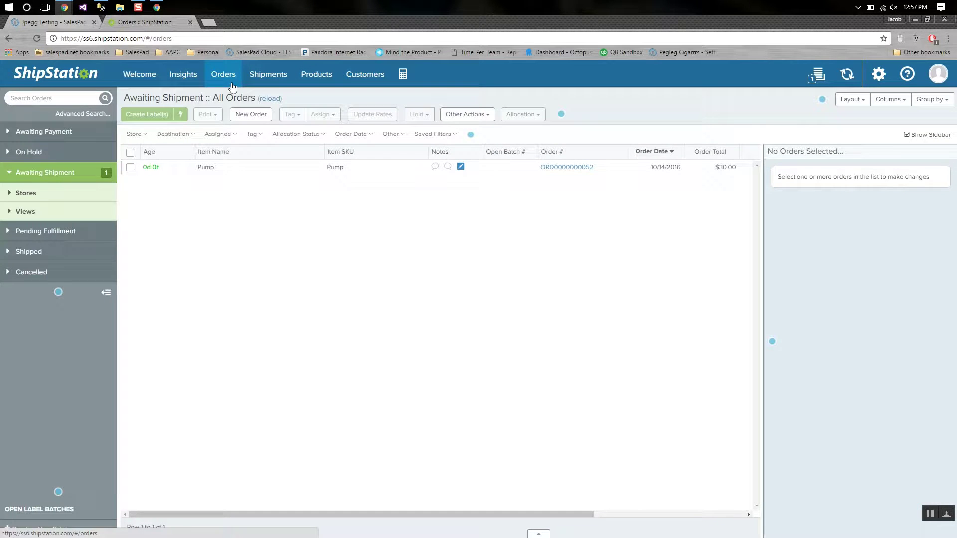
click(67, 24)
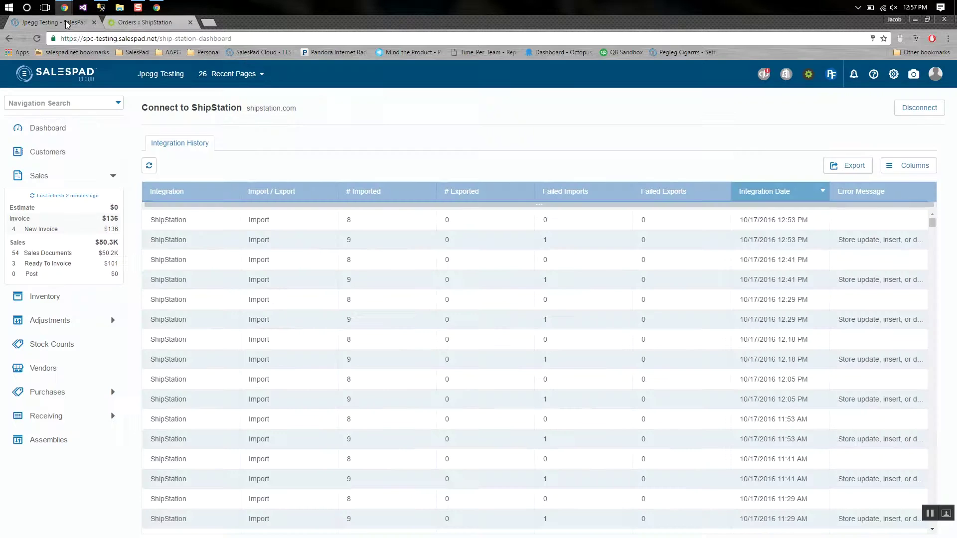
key(F11)
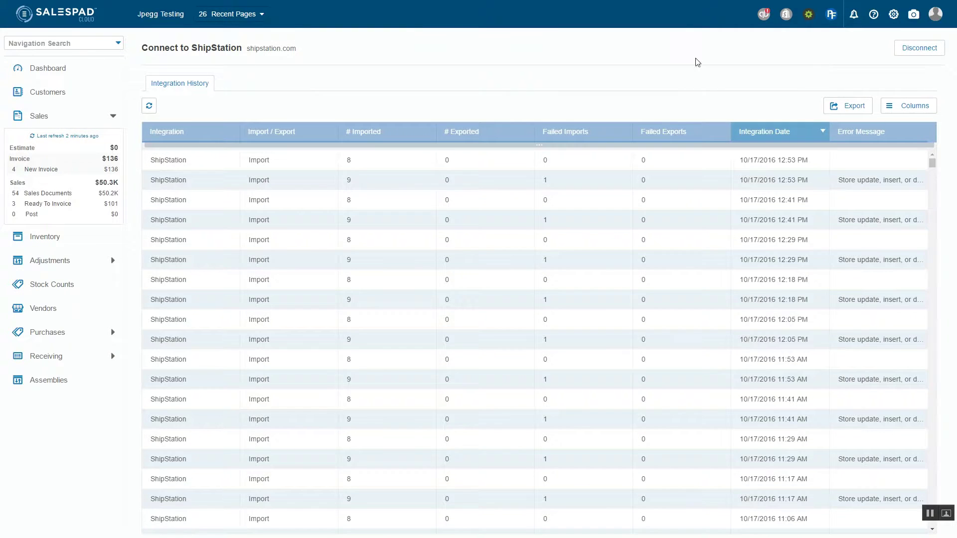
key(F11)
Switch to ShipStation and open the account's API Settings to examine the API key and secret section.
click(165, 23)
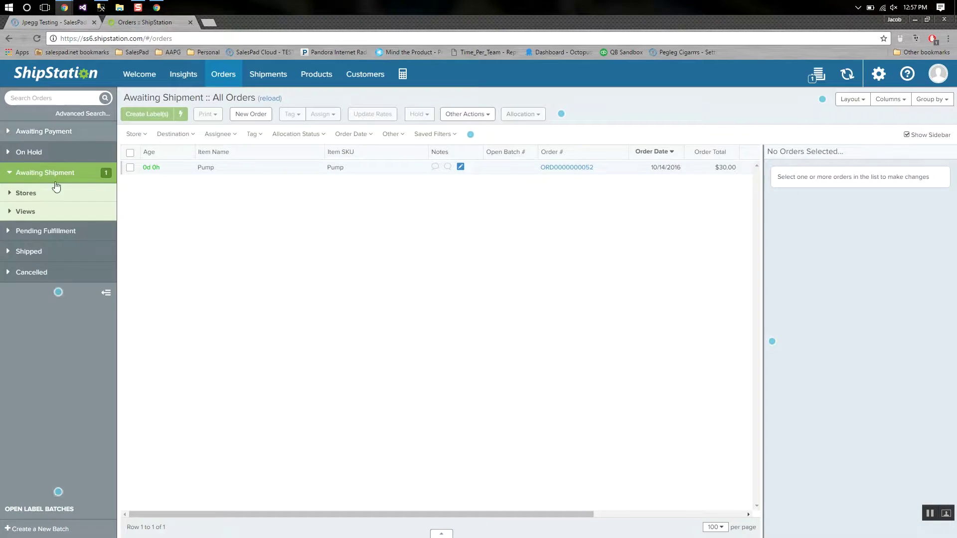
click(940, 81)
click(879, 75)
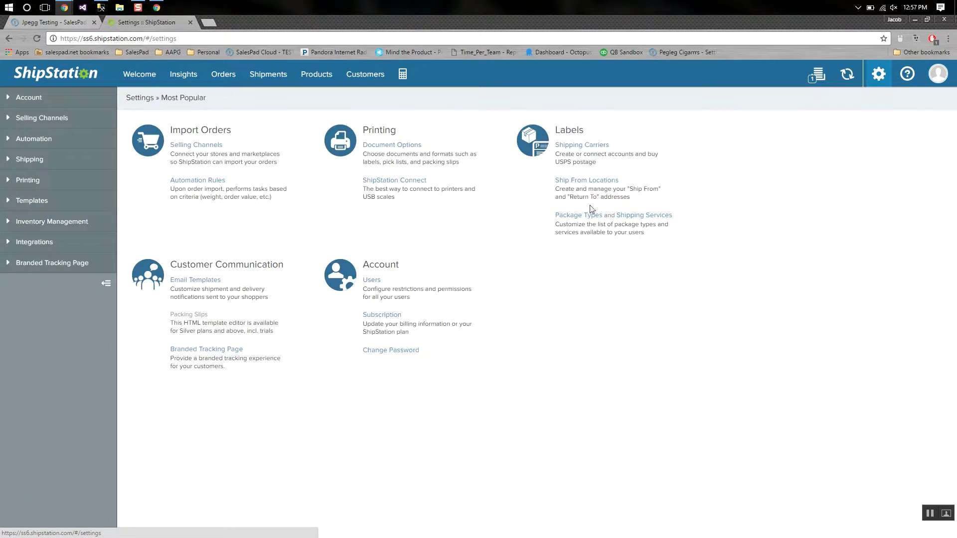
click(18, 98)
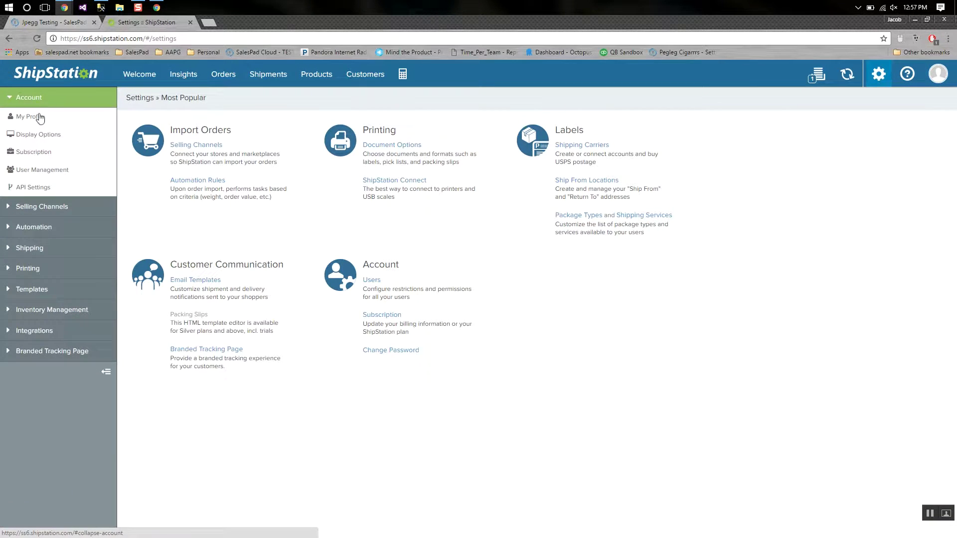
click(24, 188)
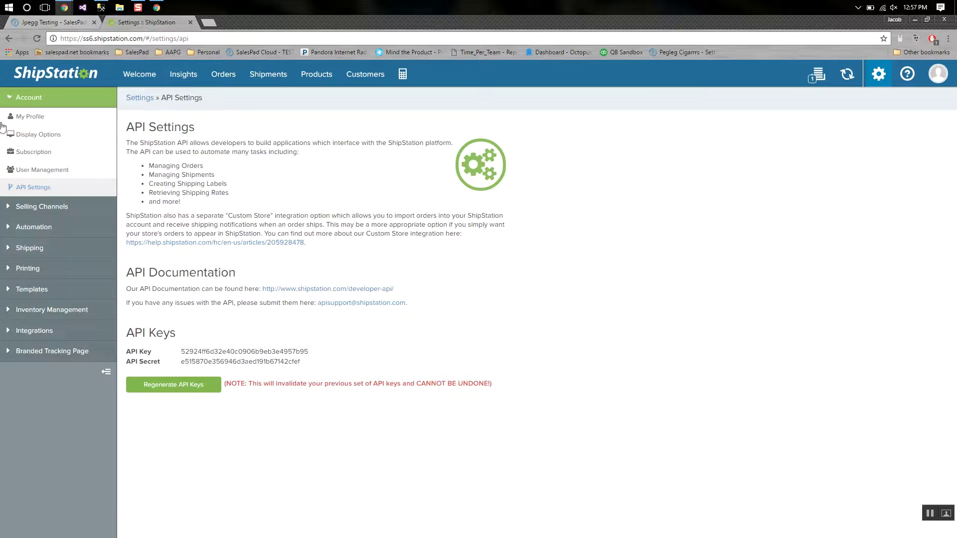
Return to the ShipStation orders, then switch to SalesPad and list all sales documents full screen.
click(219, 75)
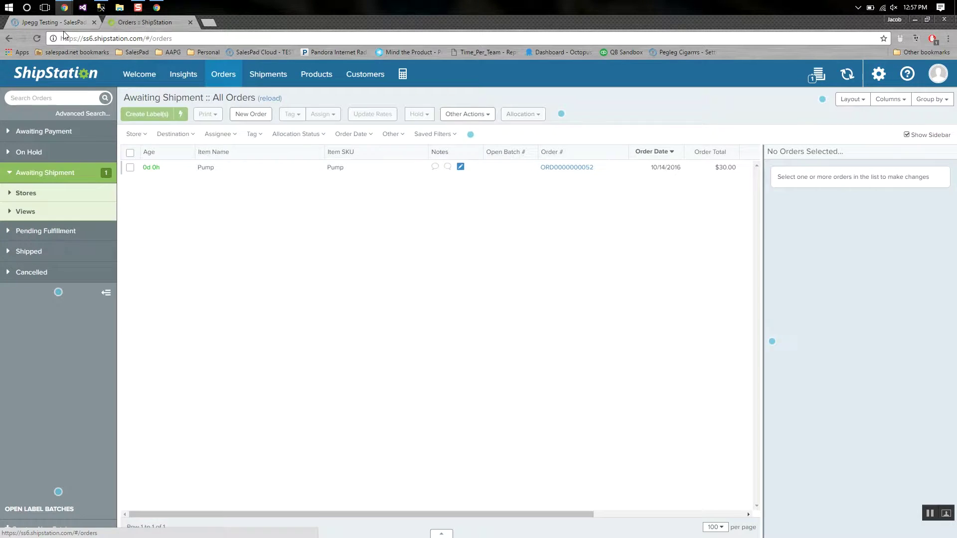
click(64, 22)
key(F11)
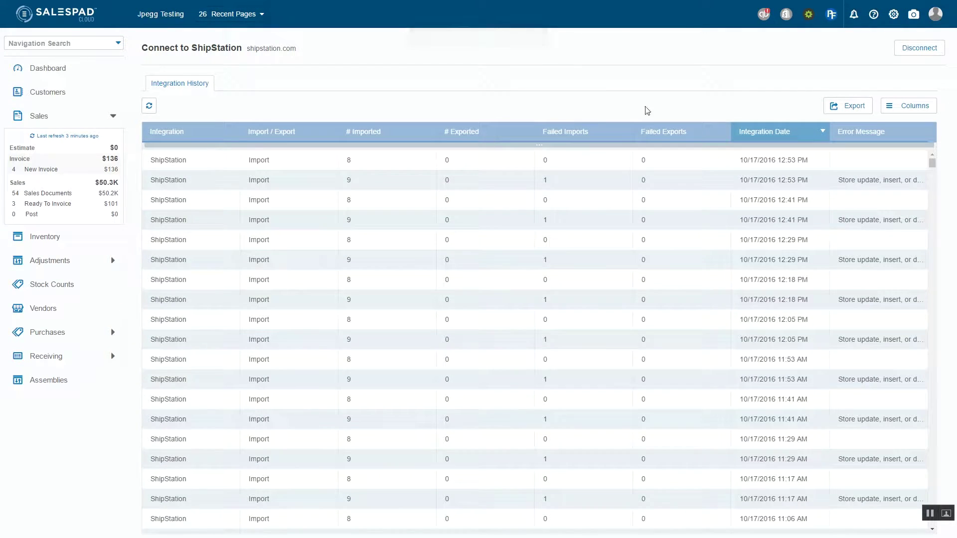
click(40, 115)
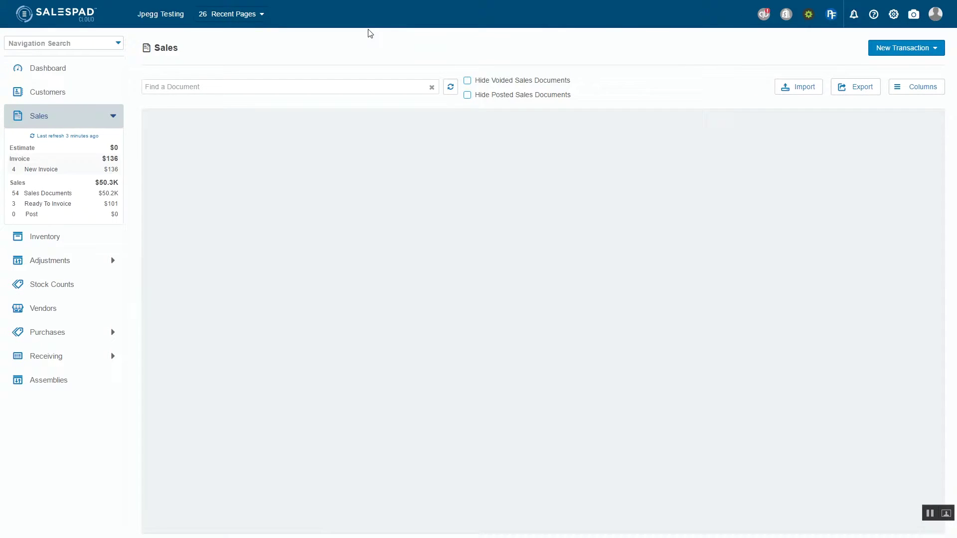
click(244, 14)
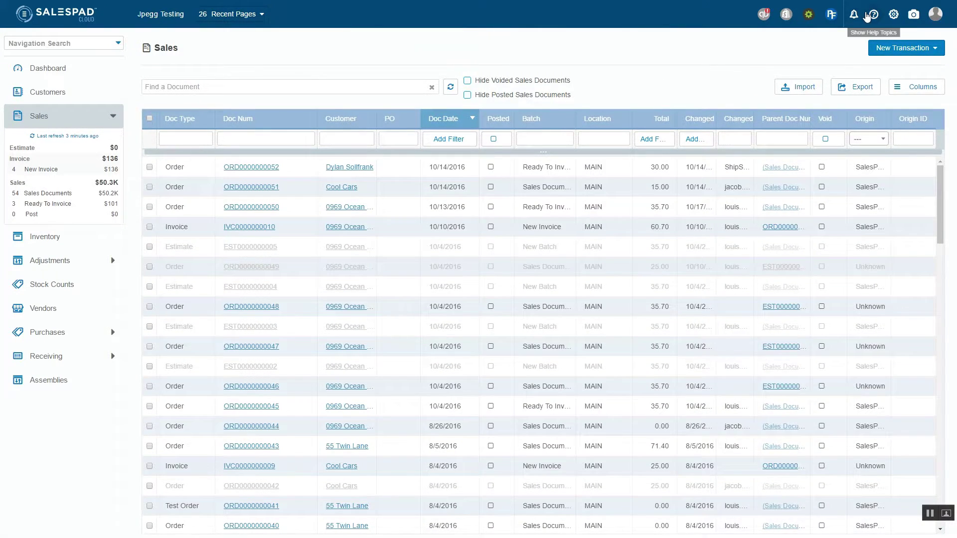
Open the sales document type settings and examine the Can Ship option of the Order type.
click(894, 13)
click(658, 70)
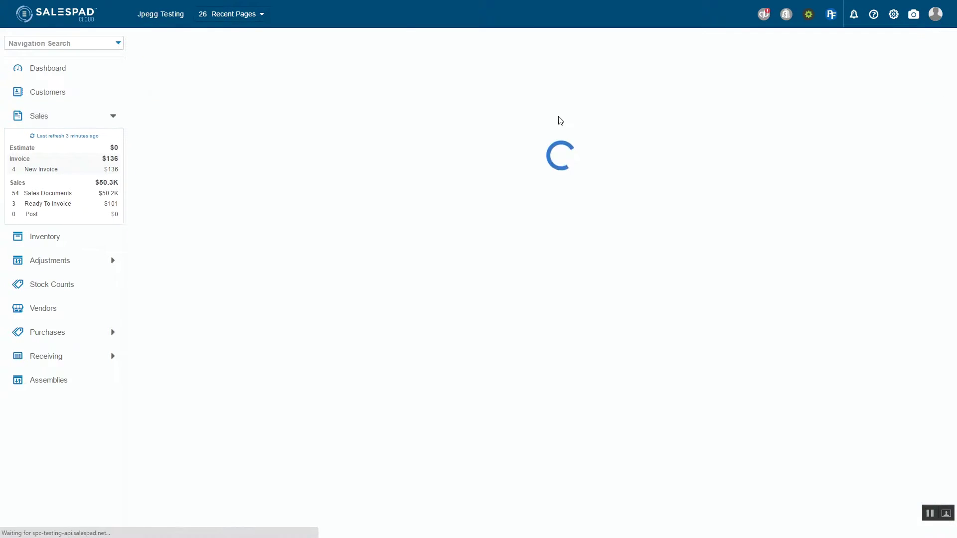
click(210, 173)
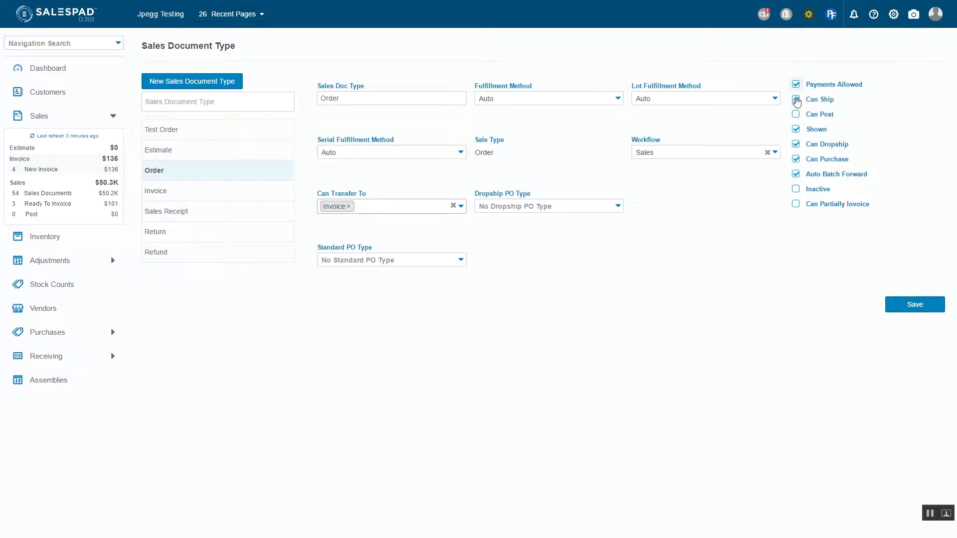
click(796, 99)
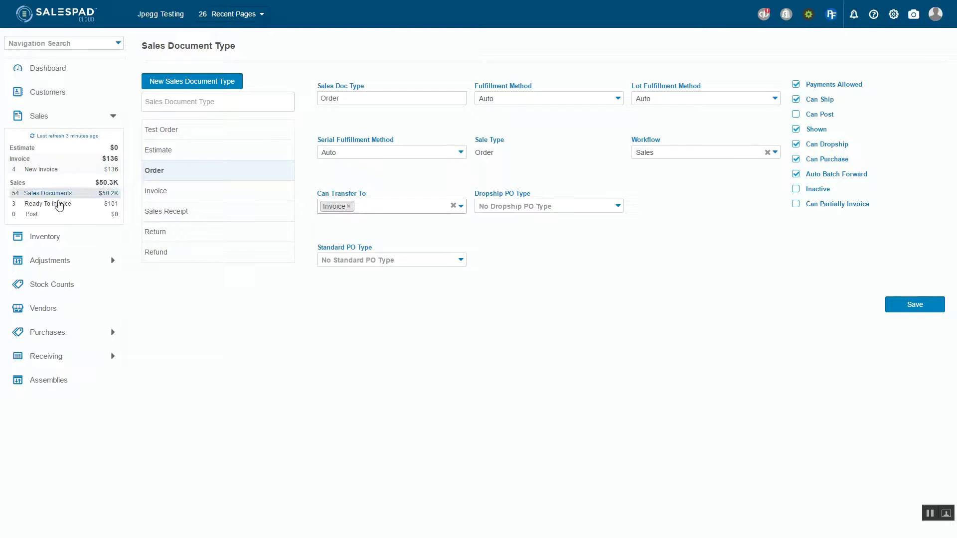
Open the 8/5/2016 order totalling 71.40 from the Sales Documents batch and view its Tracking Info and ShipStation Shipments.
click(44, 194)
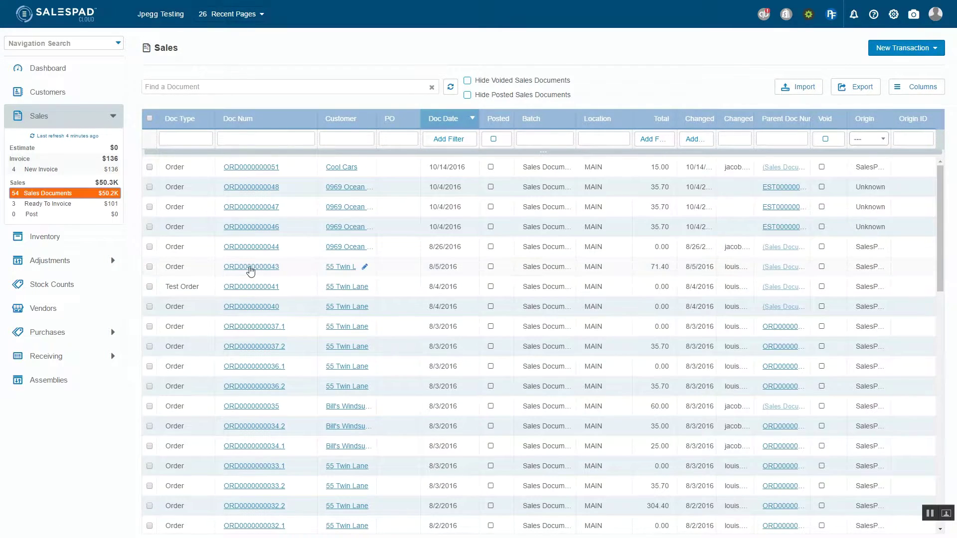
click(404, 269)
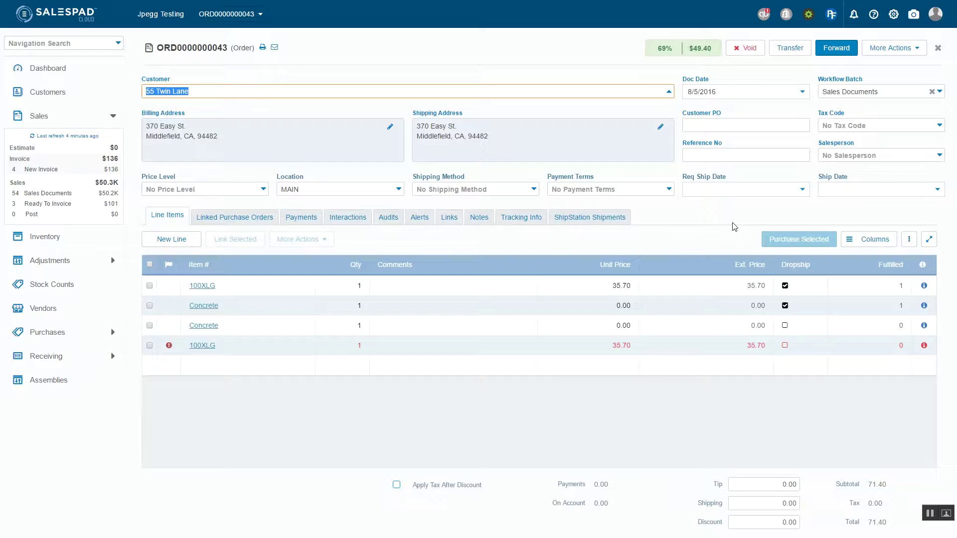
click(528, 224)
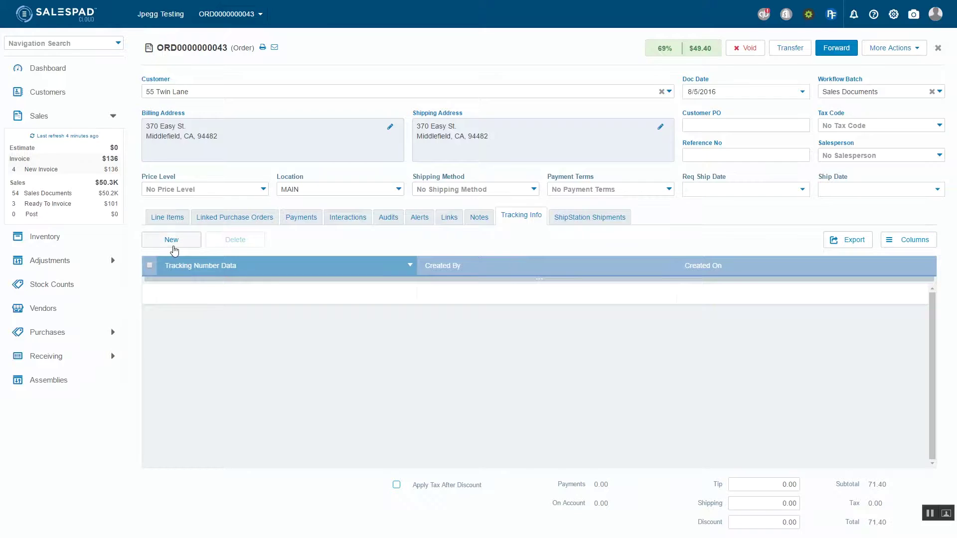
click(601, 218)
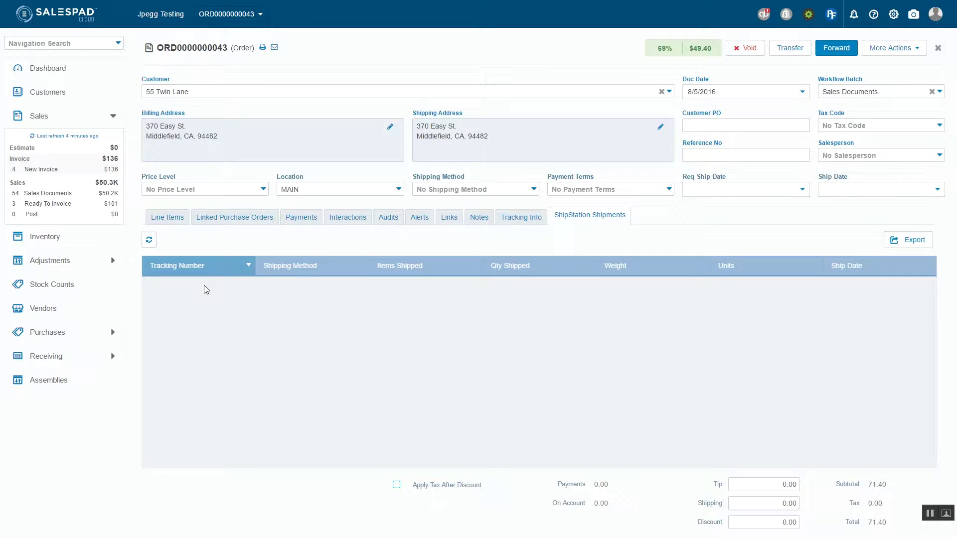
Delete both Concrete lines and the unfulfilled 100XLG line from the order's line items.
click(164, 219)
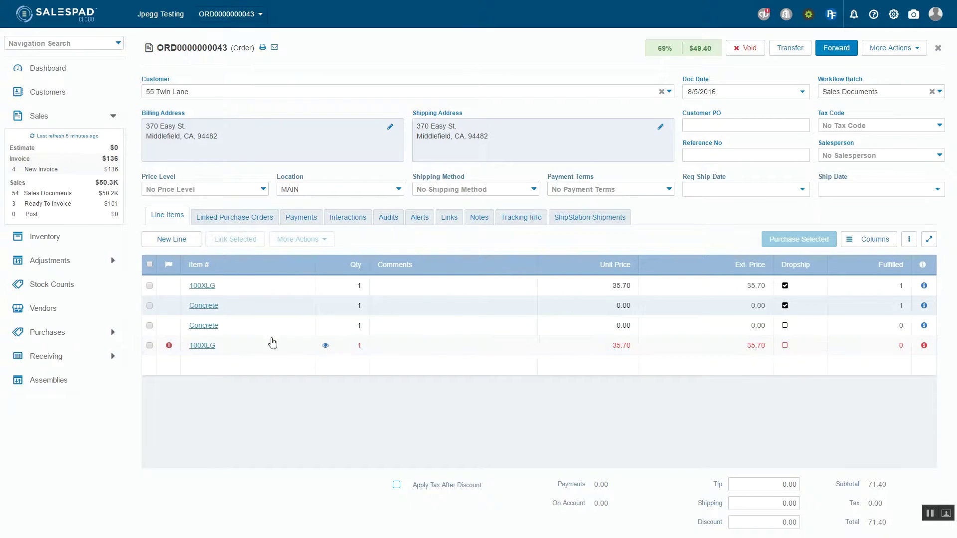
click(149, 325)
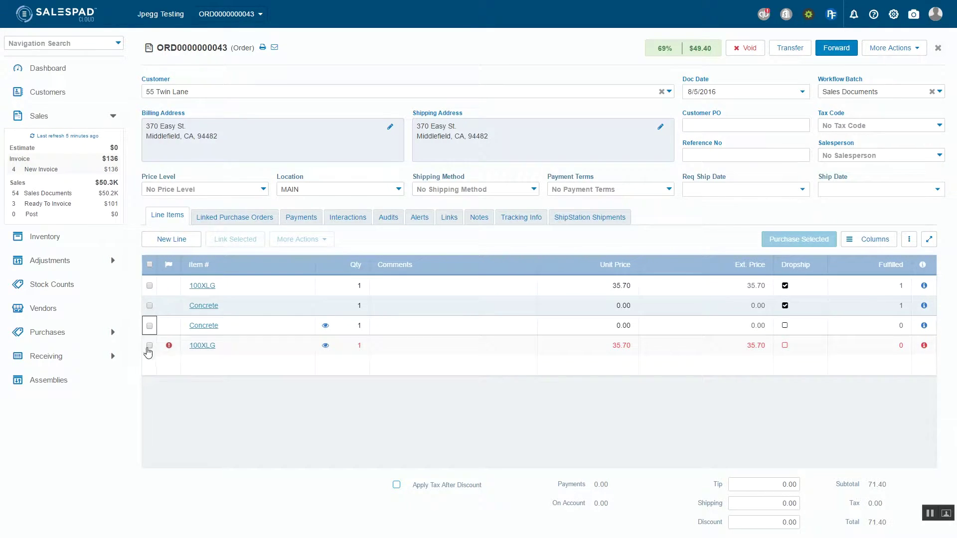
click(149, 346)
click(150, 325)
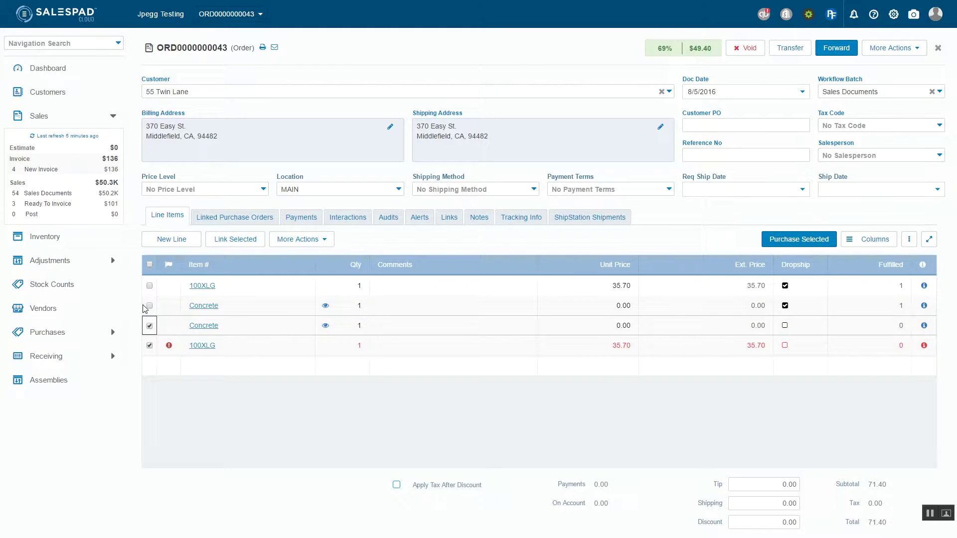
click(154, 311)
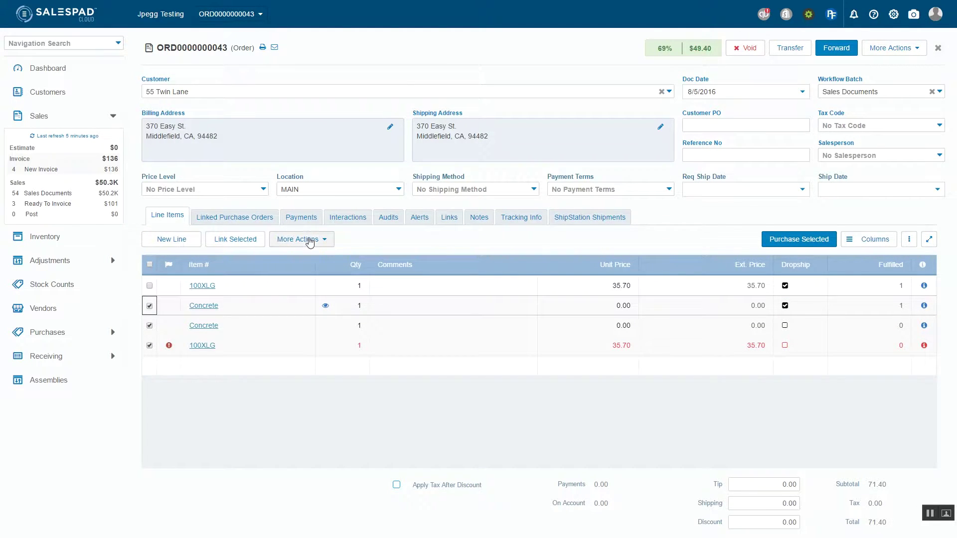
click(314, 241)
click(296, 260)
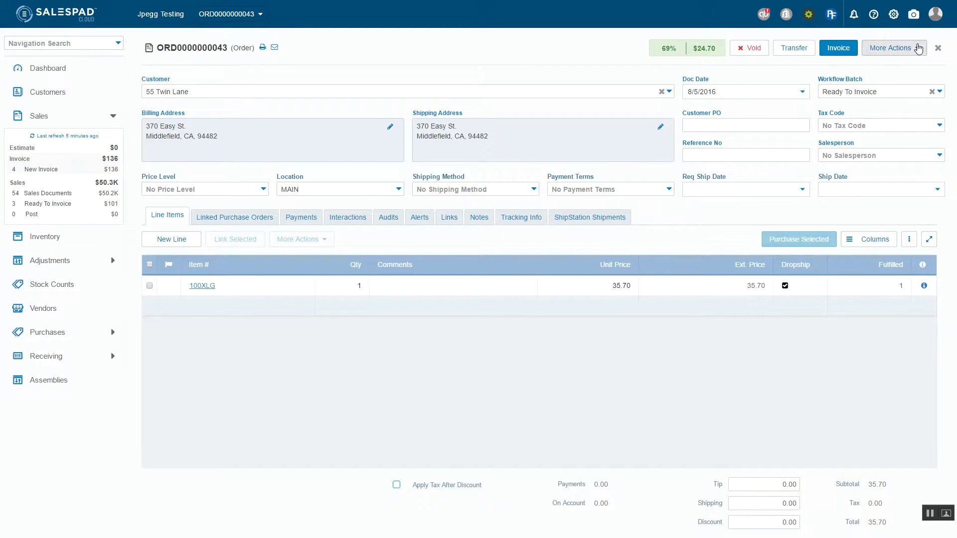
Review the order's additional actions, then try to set its shipping method to USPS First Class Mail and apply the default.
click(919, 49)
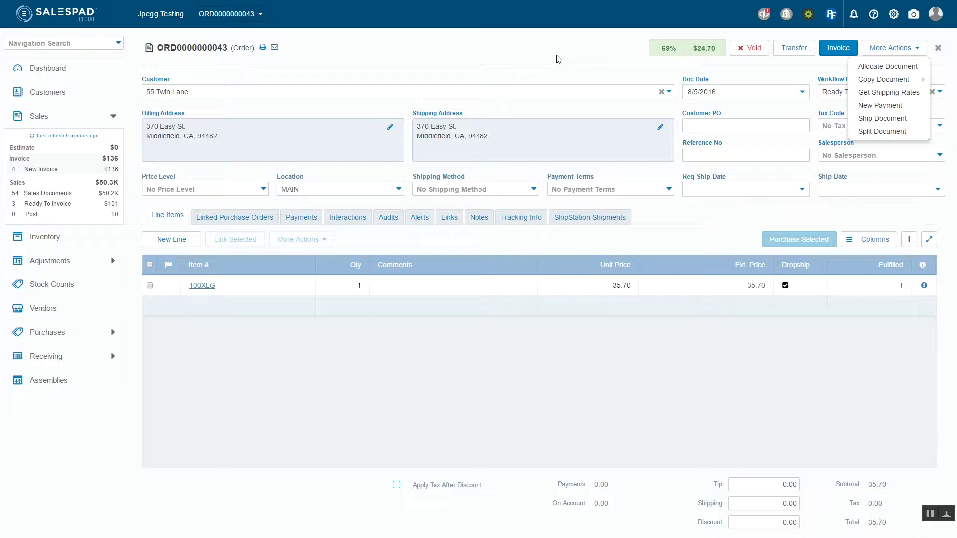
click(562, 55)
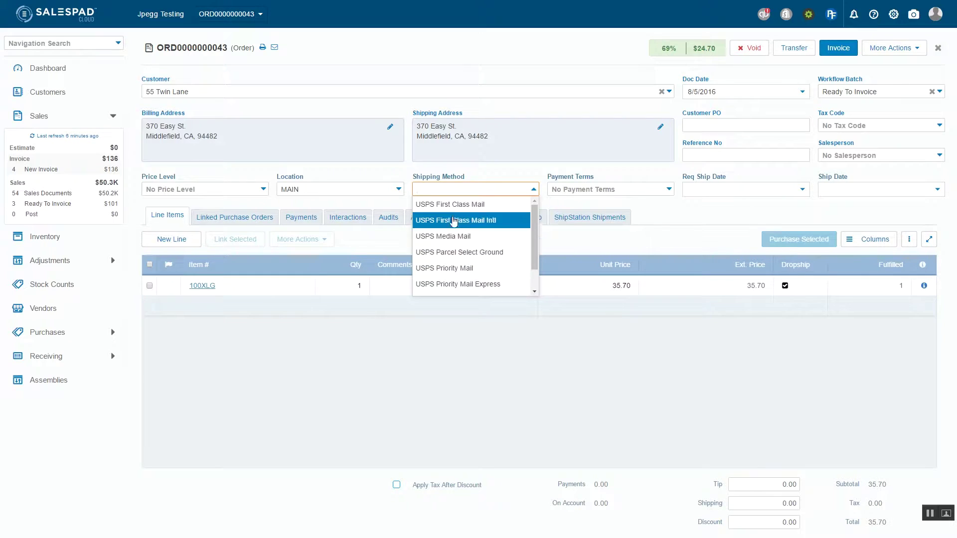
click(450, 205)
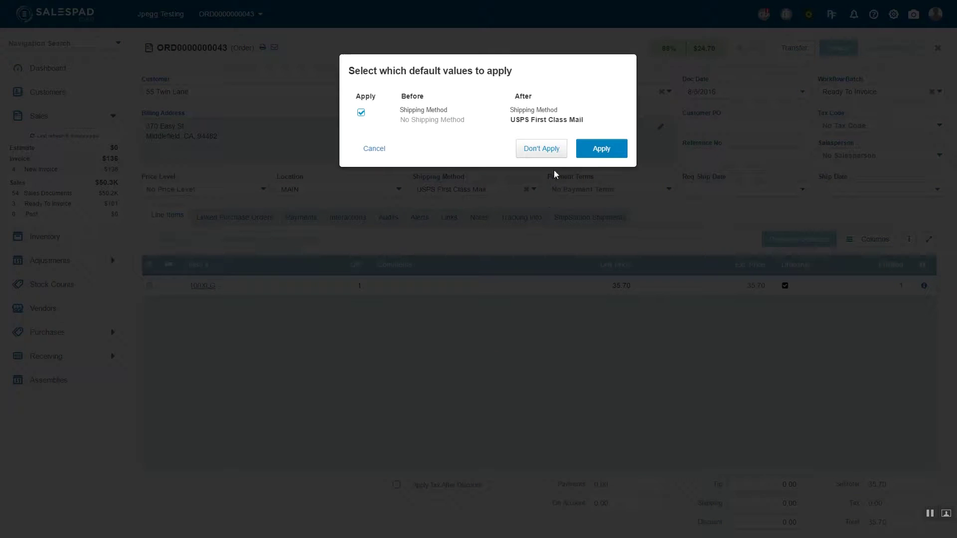
click(601, 148)
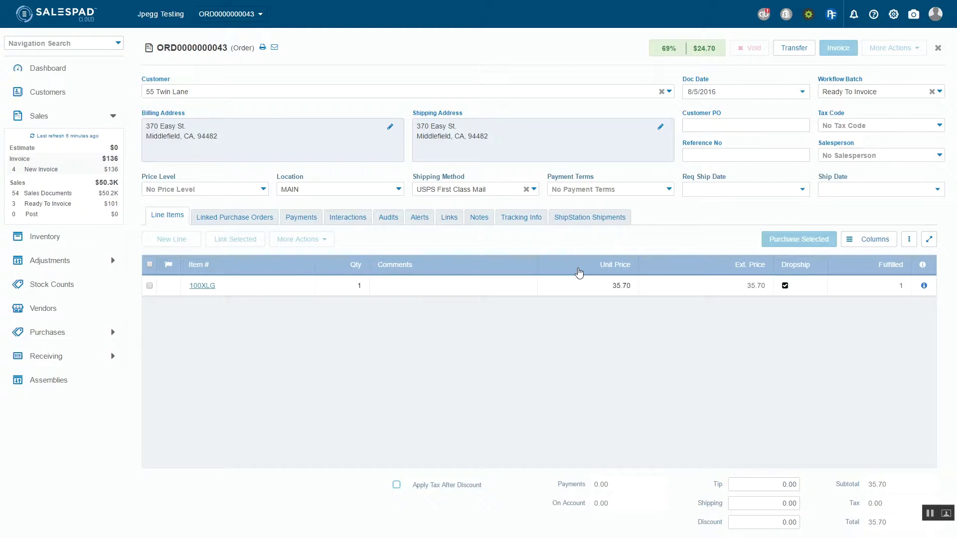
Set the country in the order's shipping address to US and save the address.
click(657, 128)
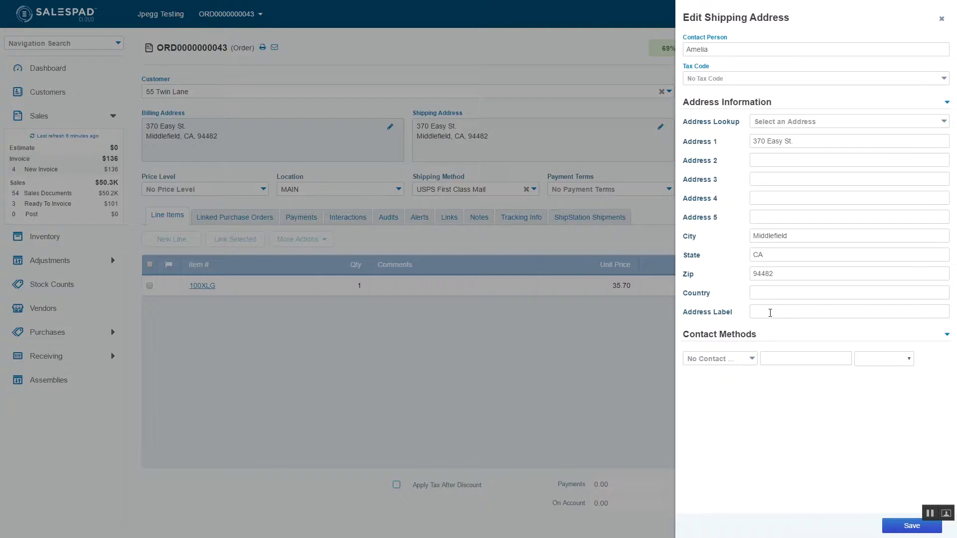
click(768, 292)
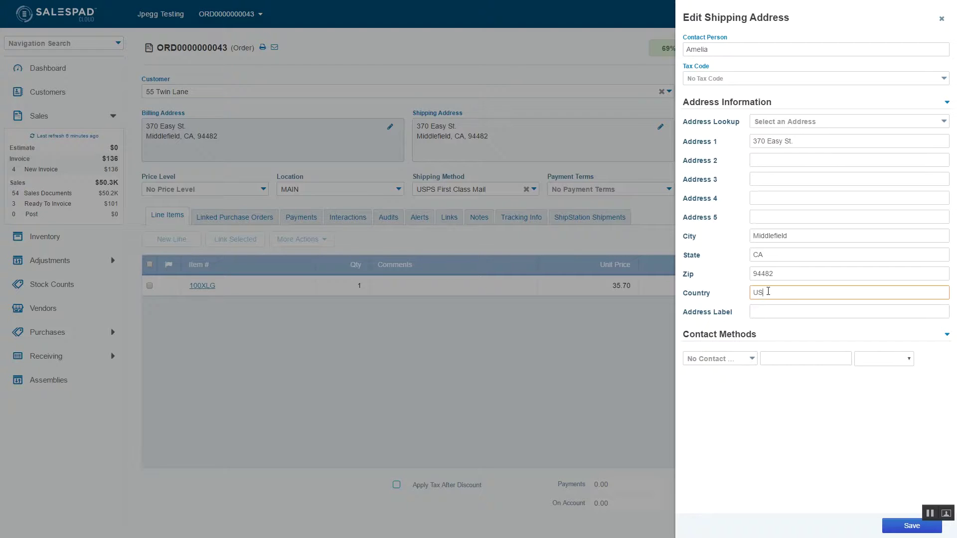
click(744, 446)
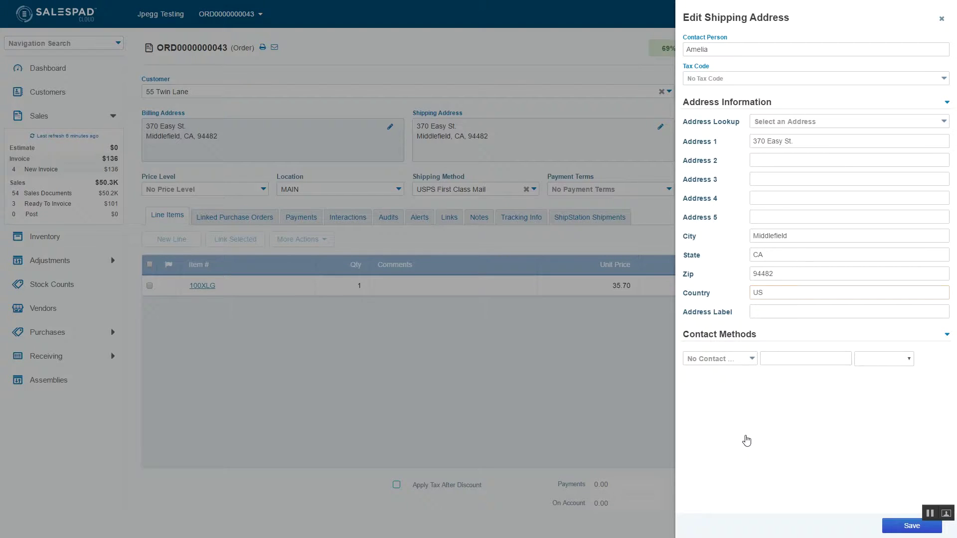
click(936, 531)
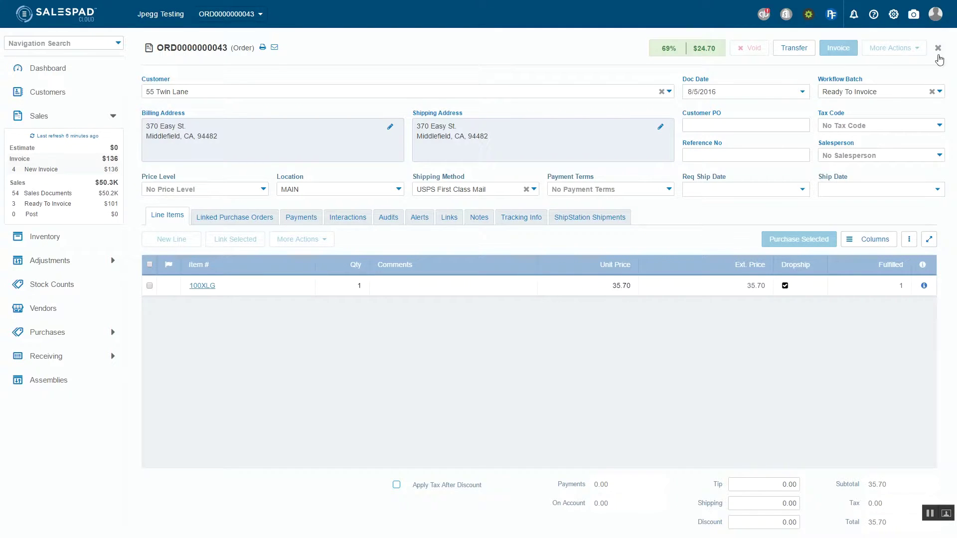
Ship the sales document to send the order to ShipStation.
click(908, 52)
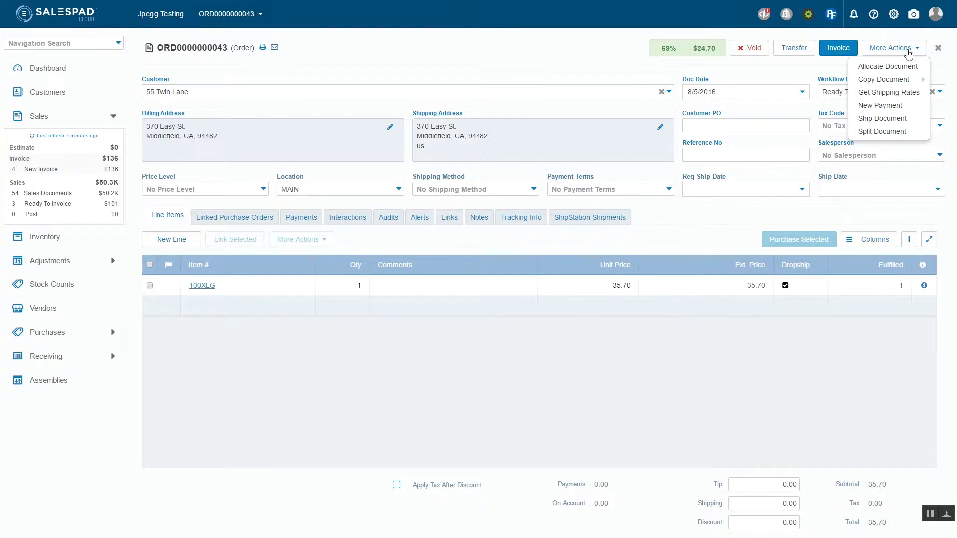
click(882, 120)
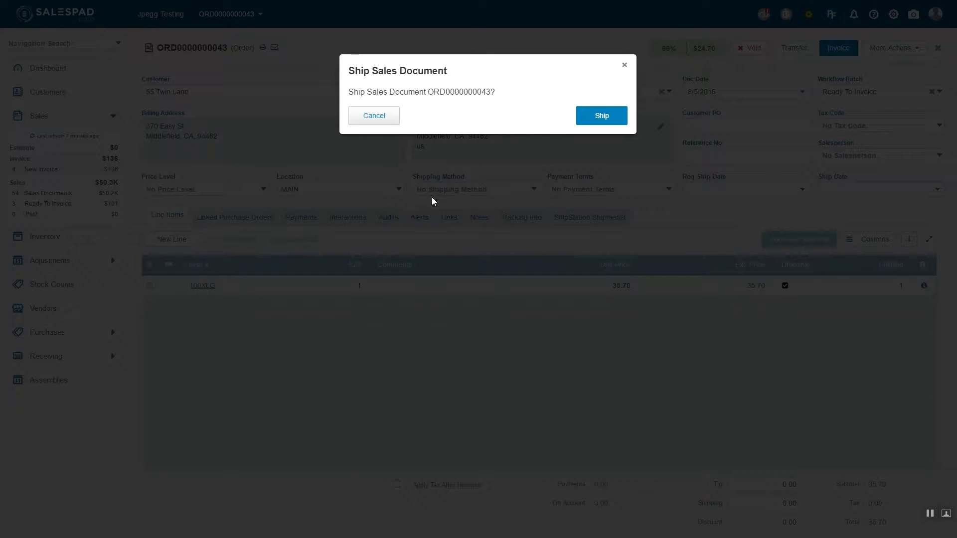
click(615, 110)
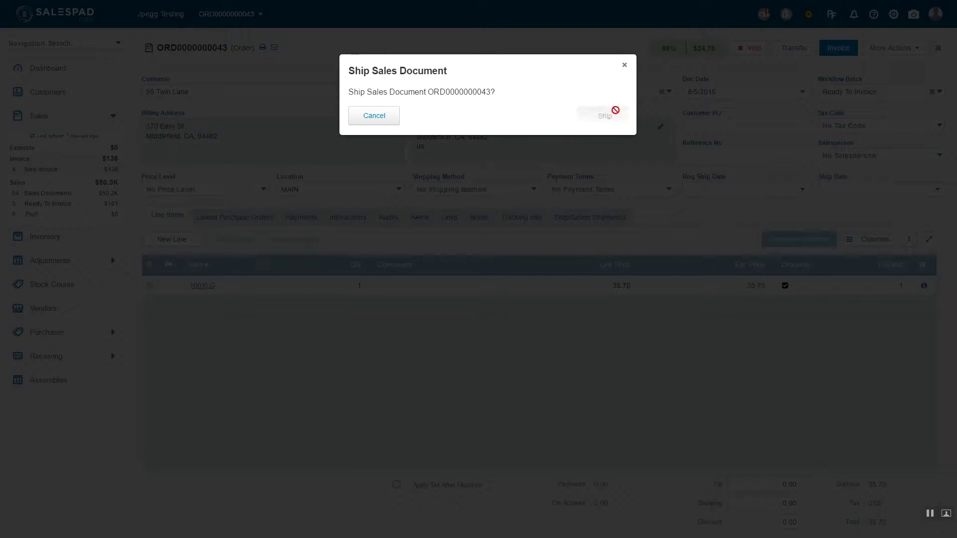
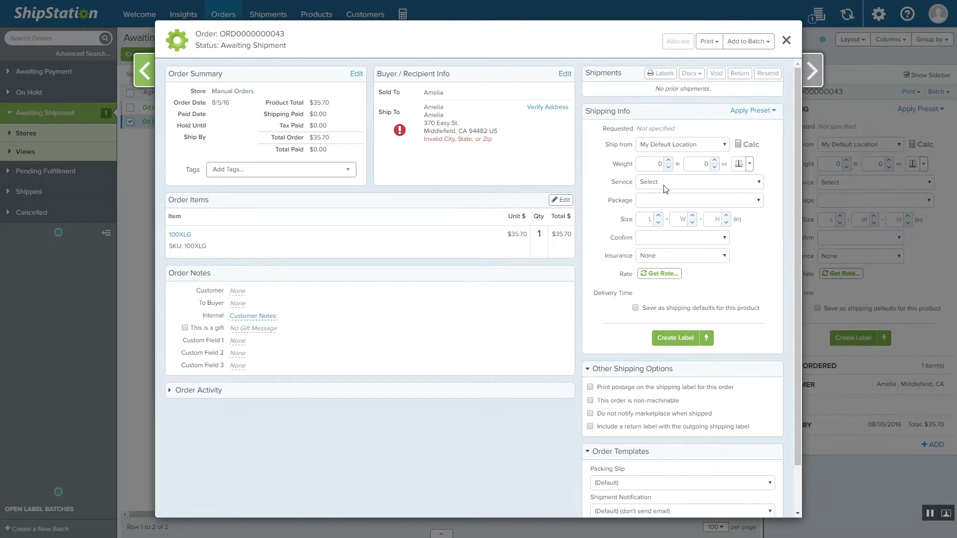
Set the order's shipping service to USPS First Class Mail and its package type to Package.
click(664, 188)
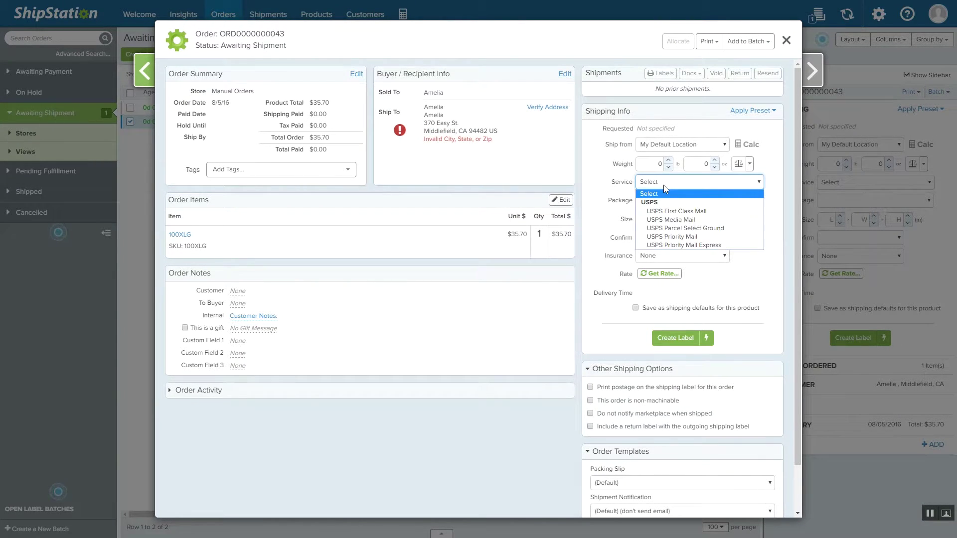
click(657, 220)
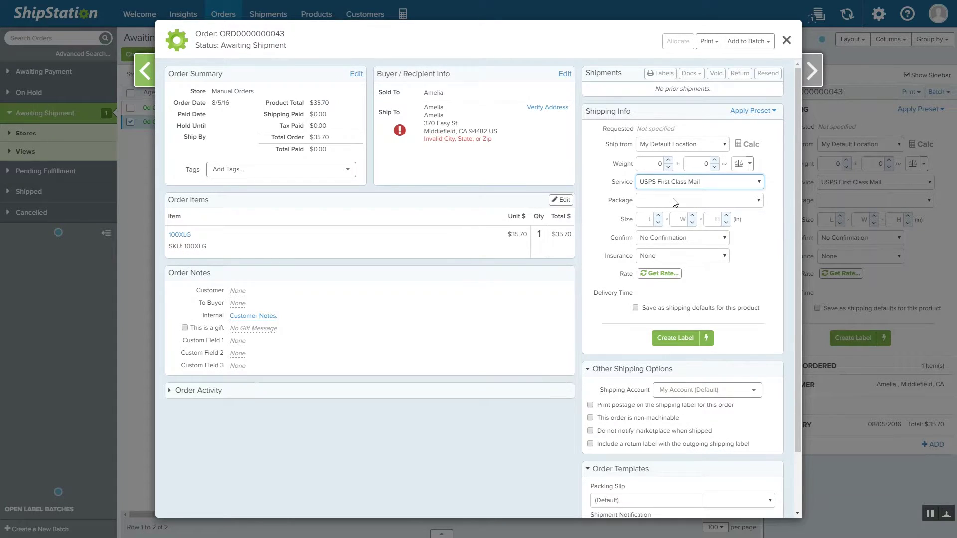
click(697, 200)
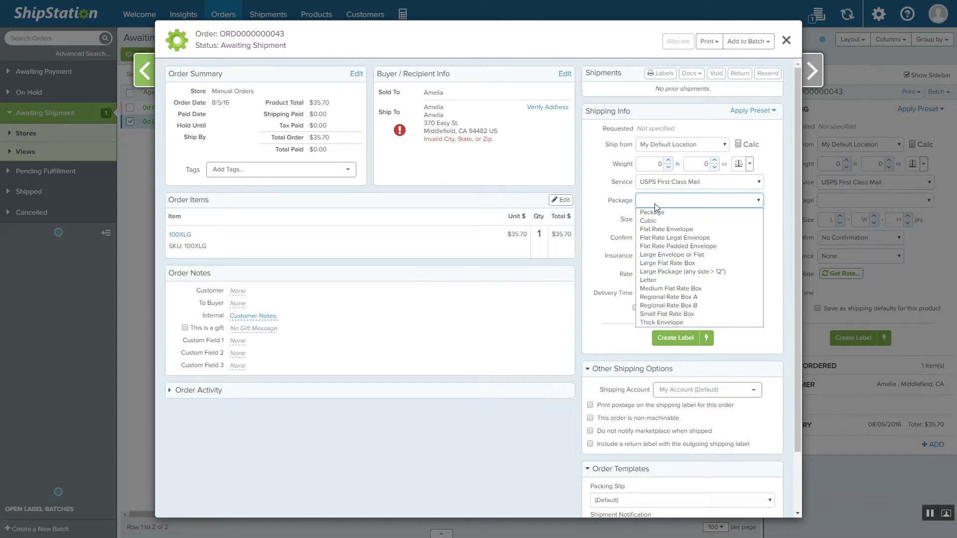
click(683, 214)
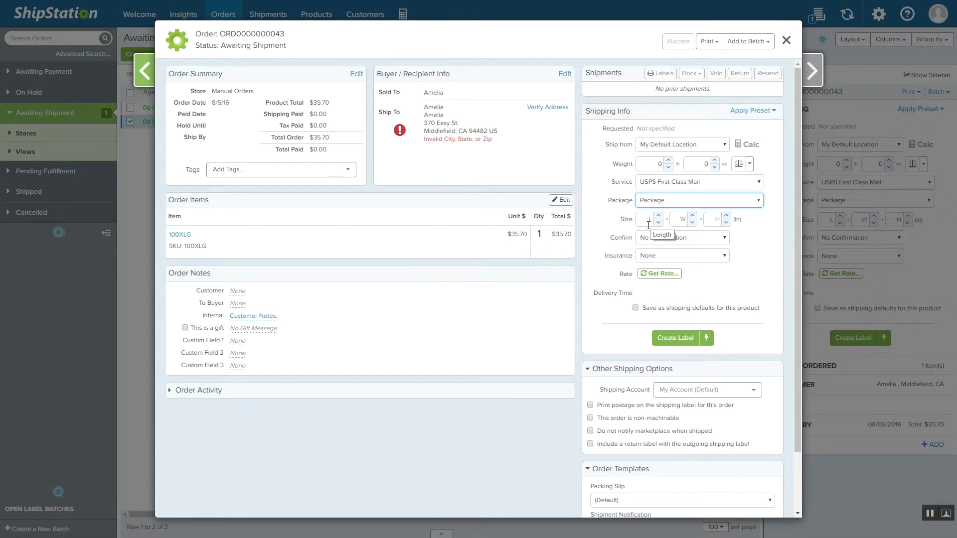
Set the shipment weight to 5 oz and get the shipping rate.
click(738, 167)
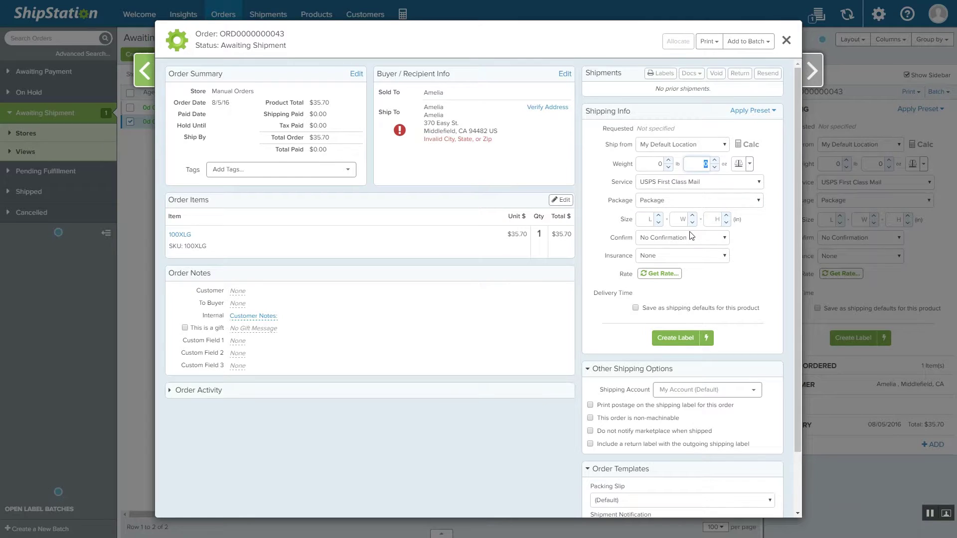
text(5)
key(Tab)
click(659, 274)
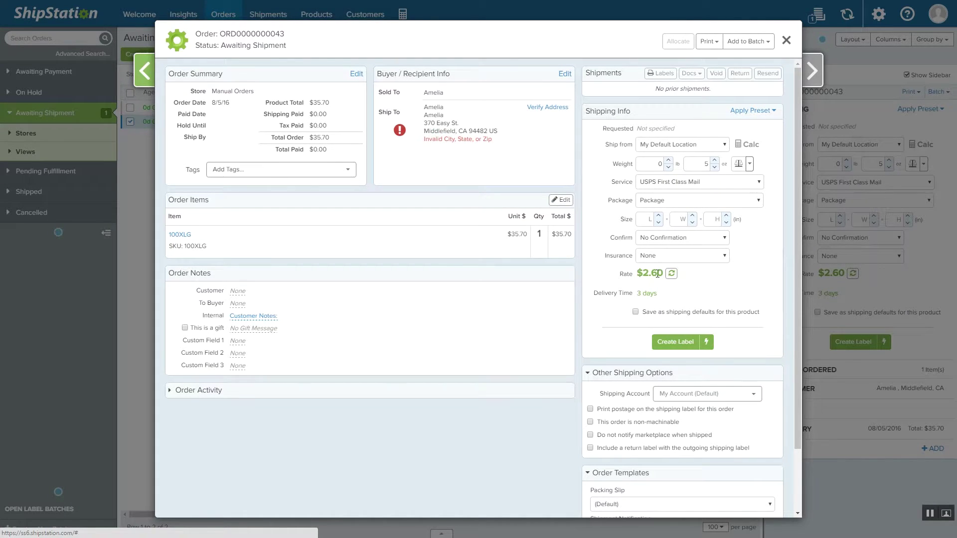
Try to create the shipping label for the order, and close the order details.
click(683, 344)
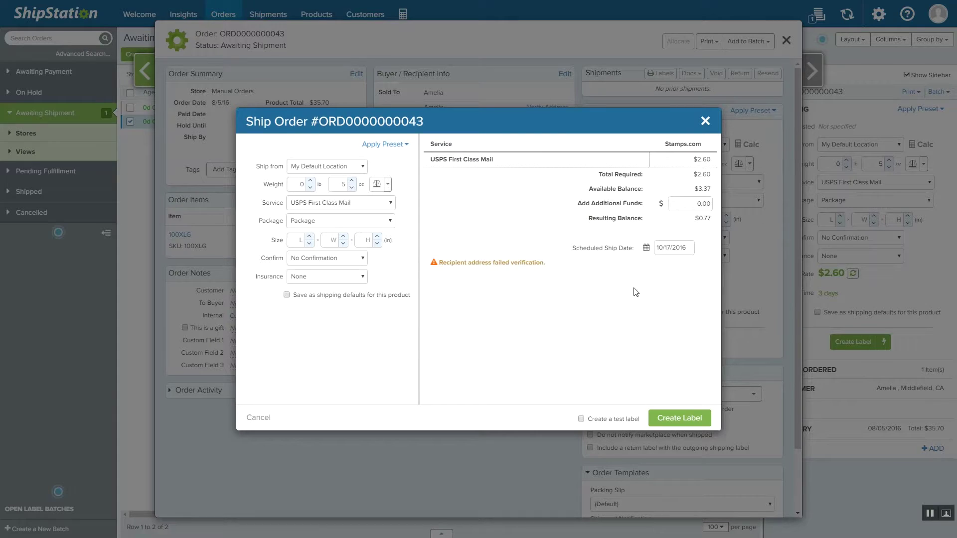
click(679, 418)
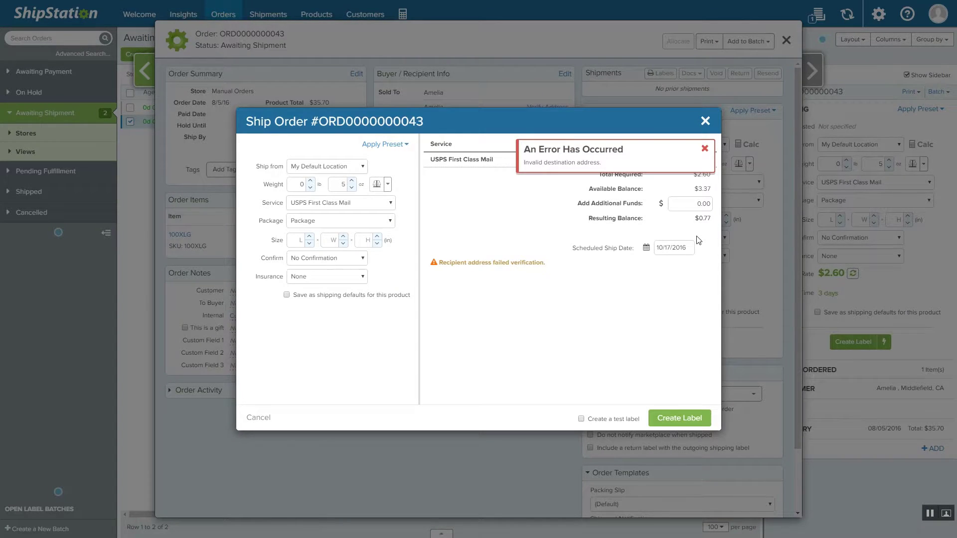
click(704, 121)
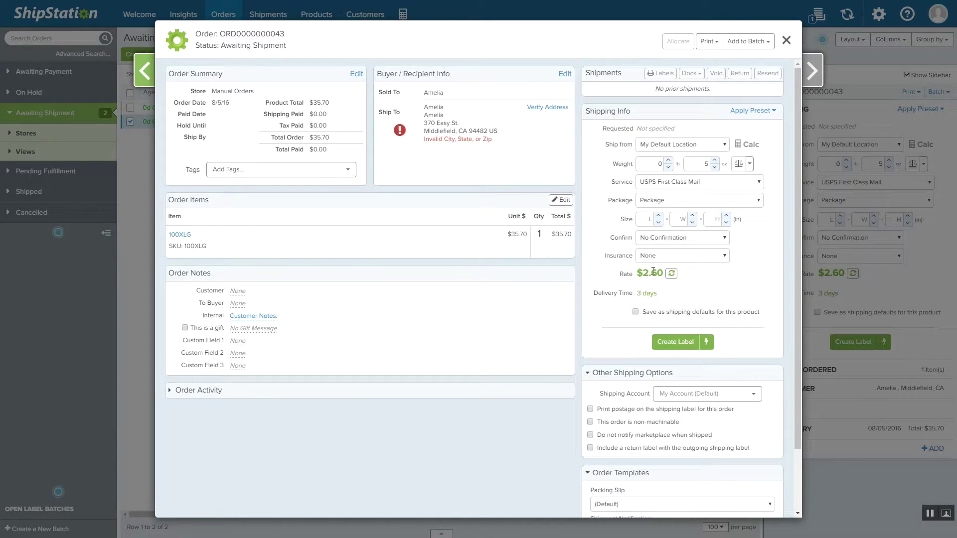
click(787, 41)
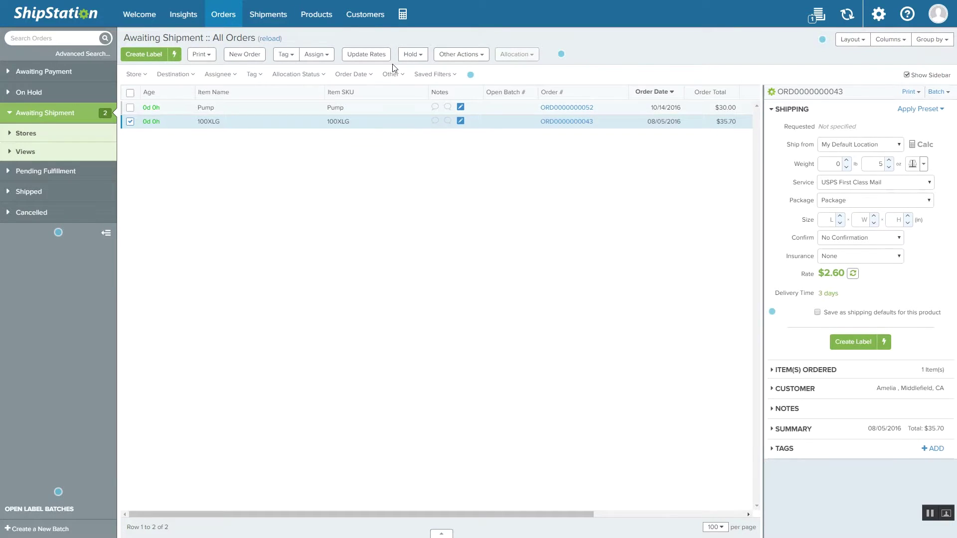
Take the selected 100XLG order out of the Awaiting Shipment list without creating a label.
click(457, 55)
click(456, 79)
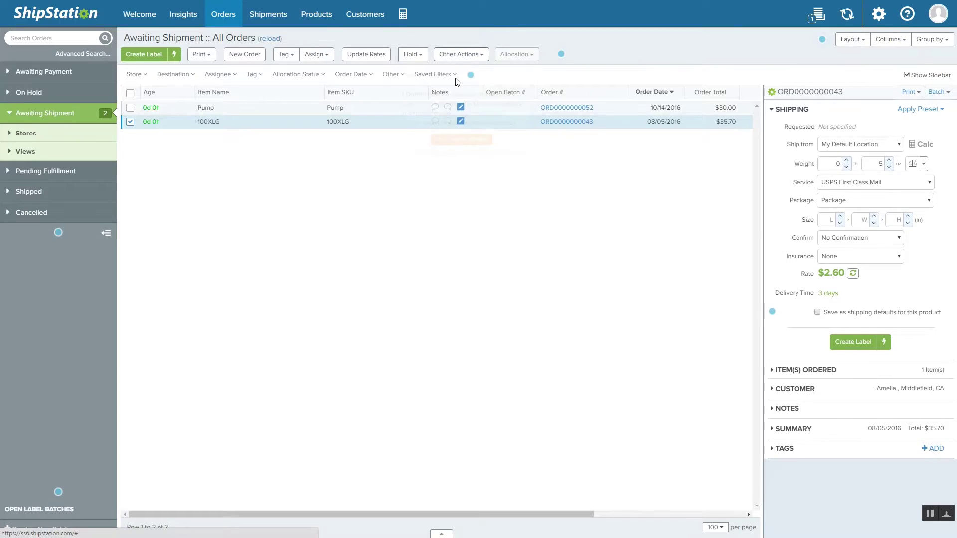
click(485, 144)
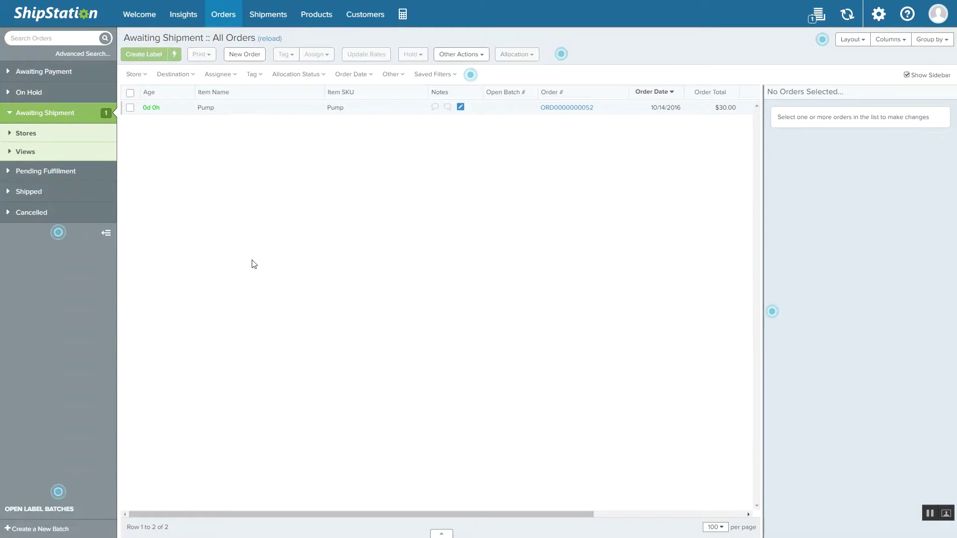
Switch to SalesPad Cloud and examine the ShipStation shipments recorded on the 100XLG order.
key(F11)
click(67, 27)
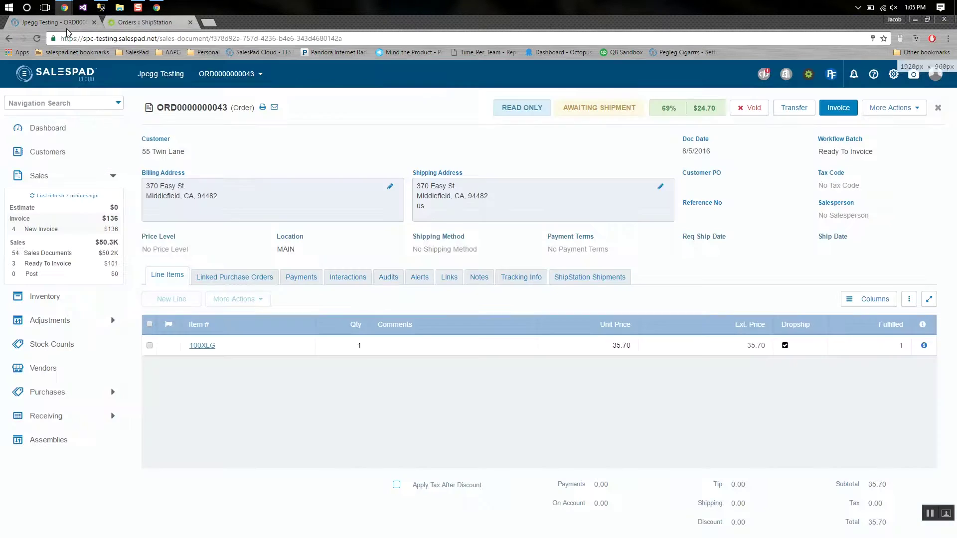
key(F11)
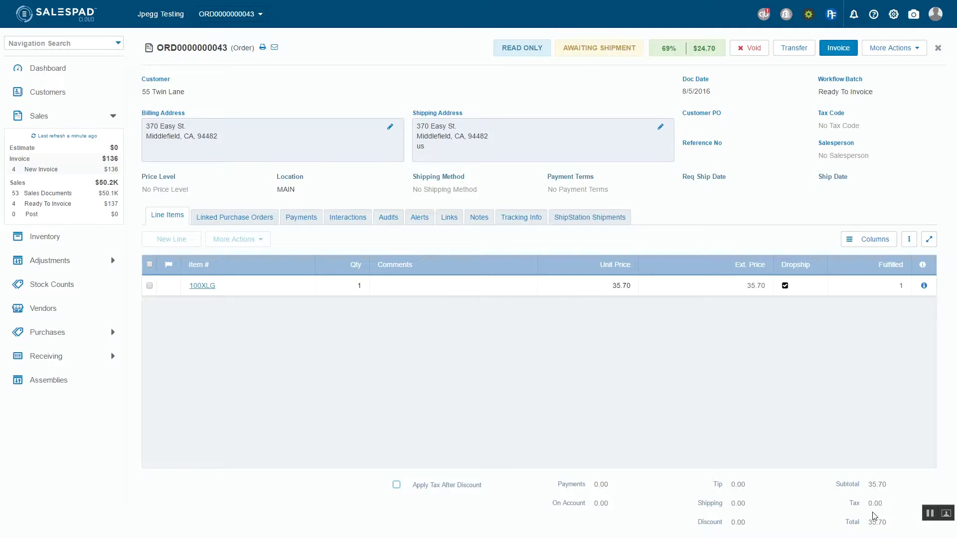
click(757, 503)
click(568, 219)
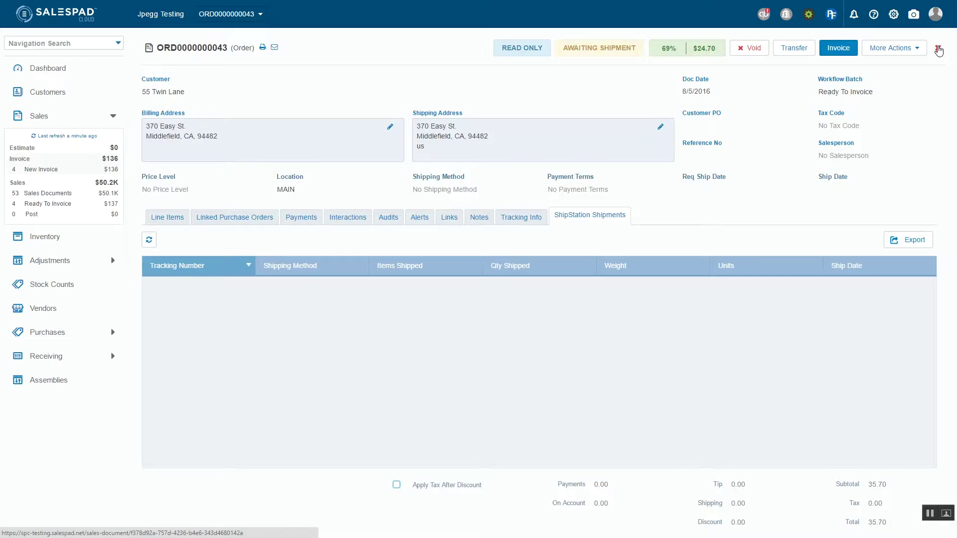
Close the order, review the Order sales document type's settings, and return to the sales documents.
click(938, 49)
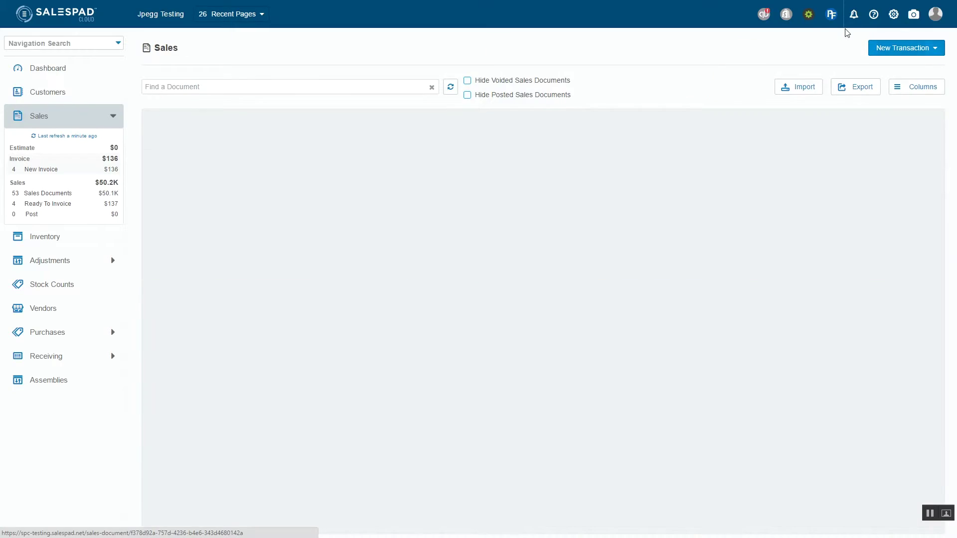
click(893, 15)
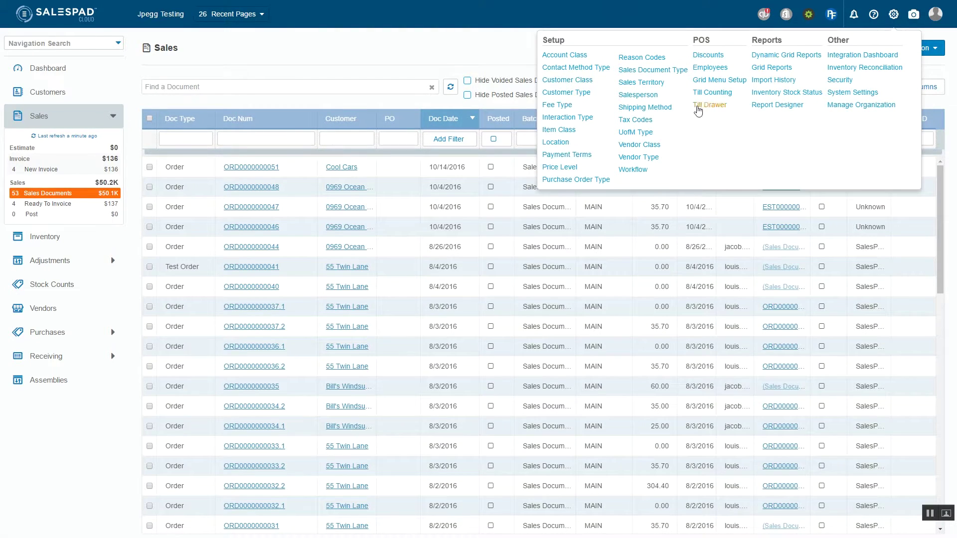
click(648, 70)
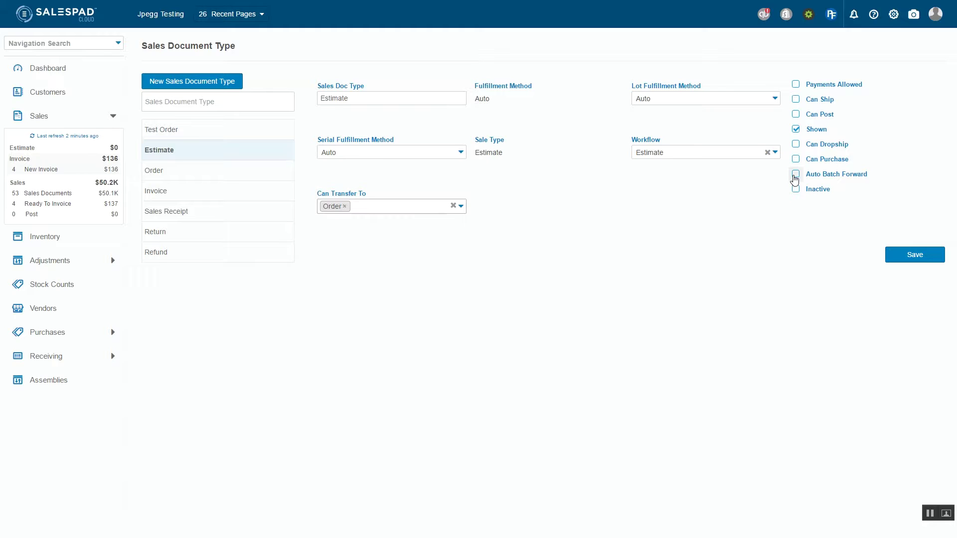
click(235, 171)
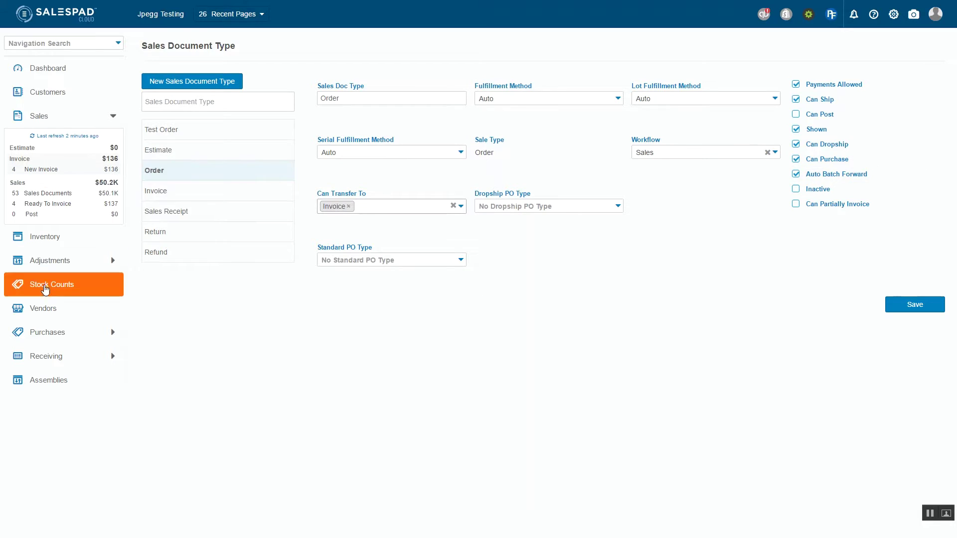
click(50, 193)
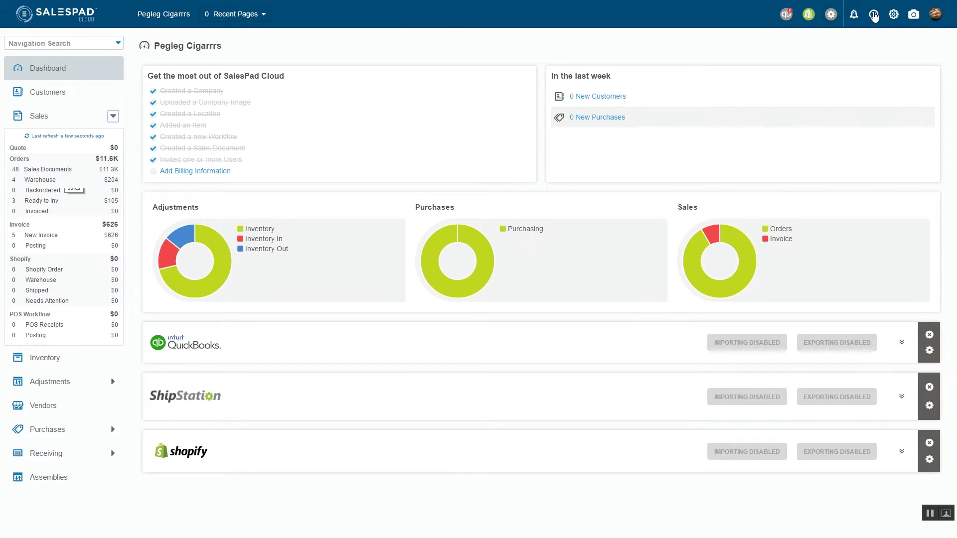
Open the Orders workflow in the Pegleg Cigarrs organization's workflow setup.
click(893, 14)
click(663, 167)
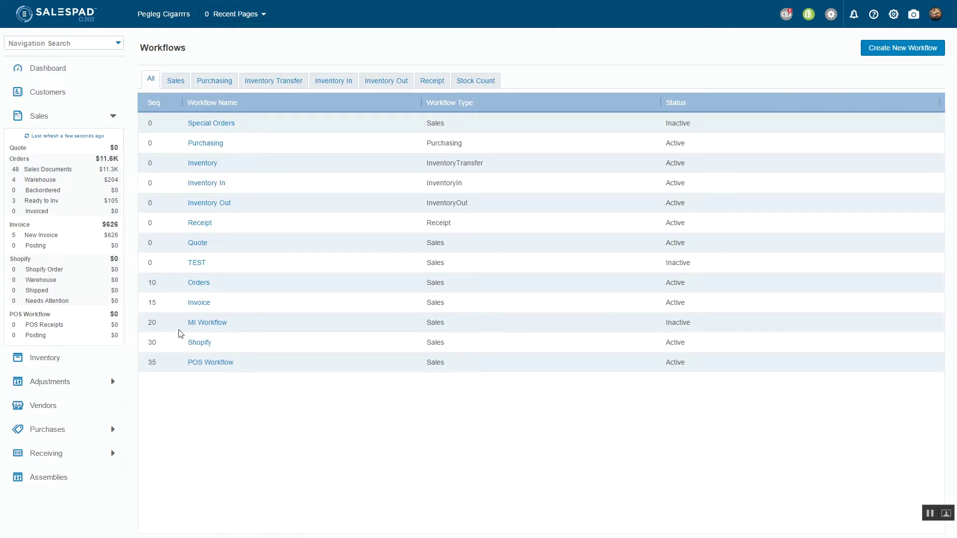
click(194, 283)
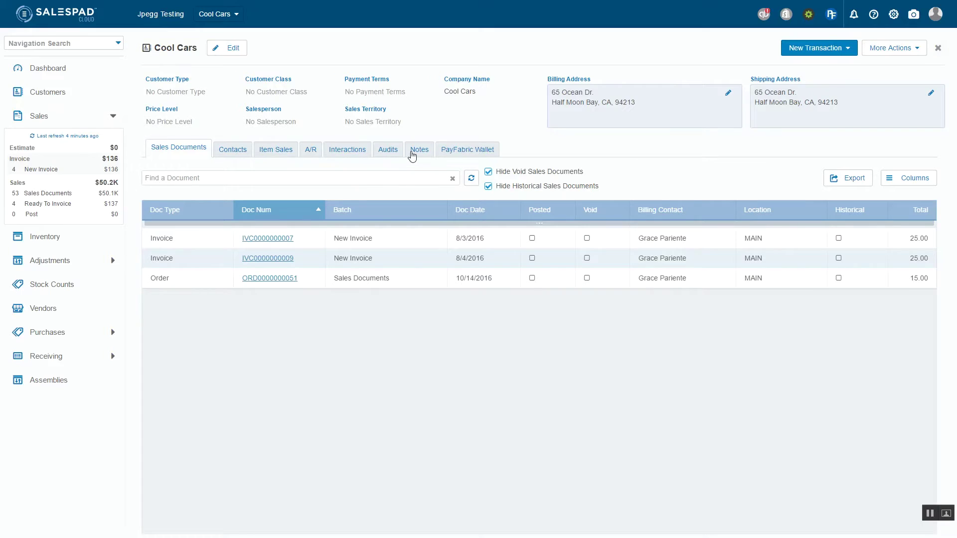
Check the shipping account note on the Cool Cars customer and create a new order for Cool Cars.
click(412, 152)
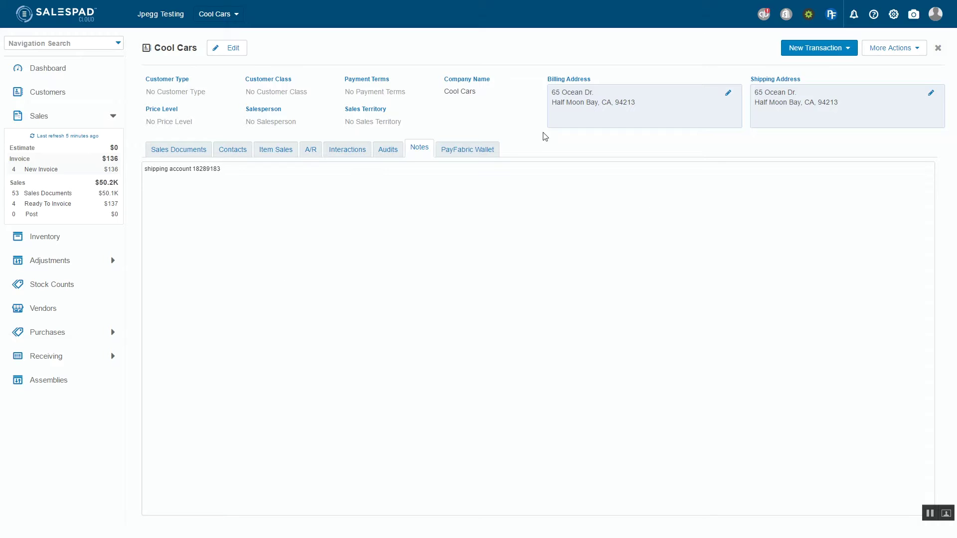
click(843, 50)
click(818, 93)
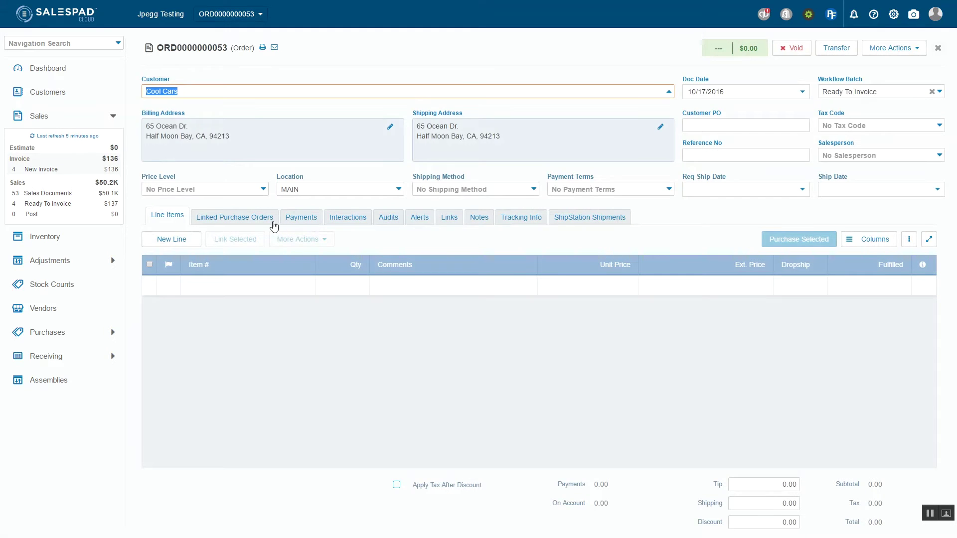
Examine the shipping account line in the new order's document notes.
click(478, 218)
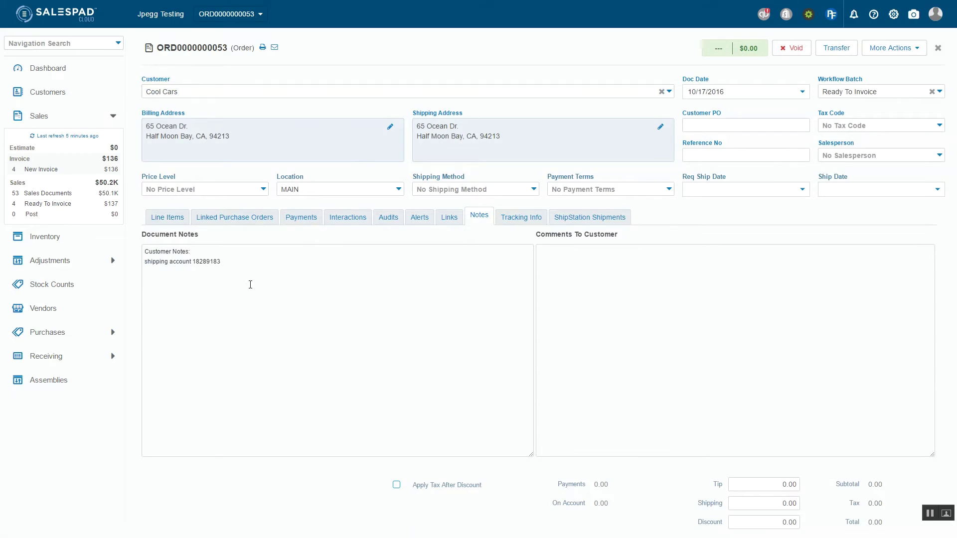
drag(241, 262, 133, 263)
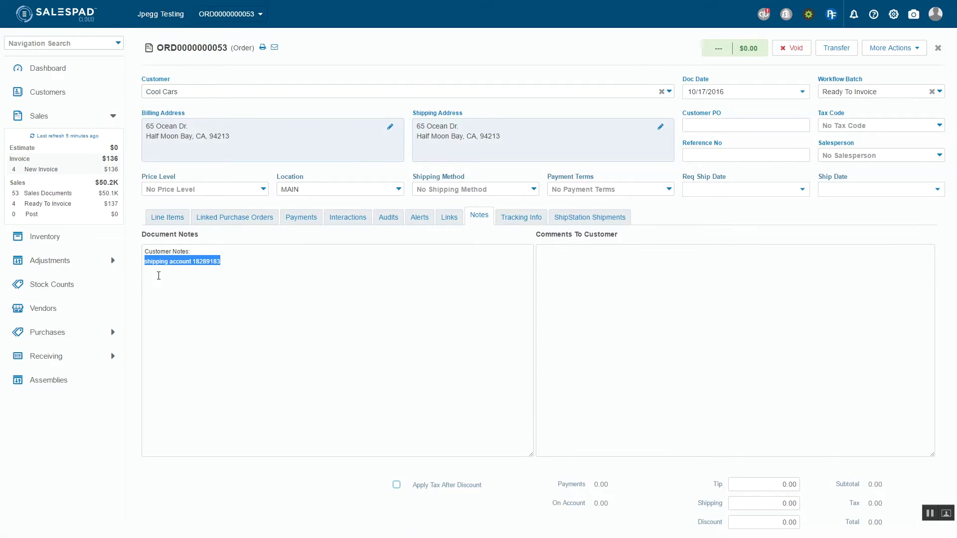
click(283, 291)
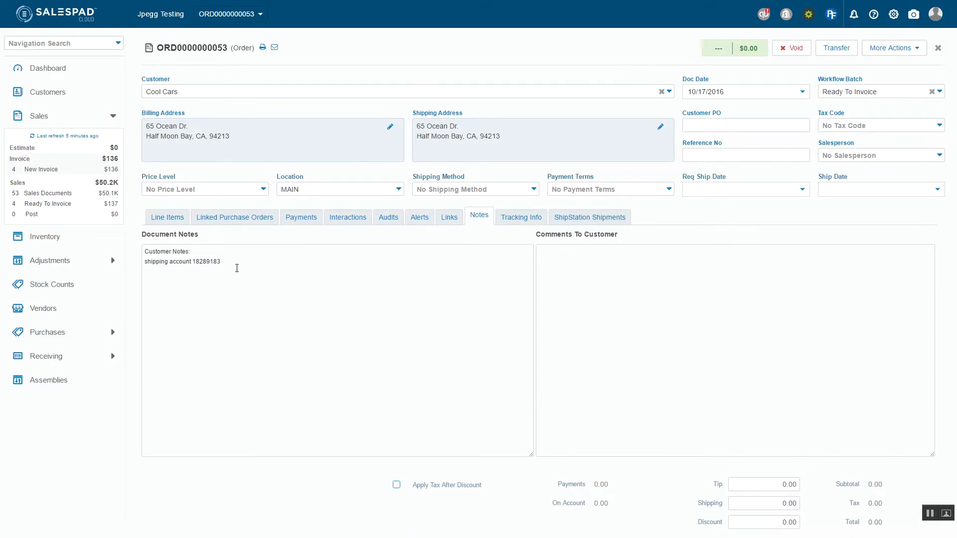
Add item HD-20 to the order's line items with a quantity of 2.
click(158, 220)
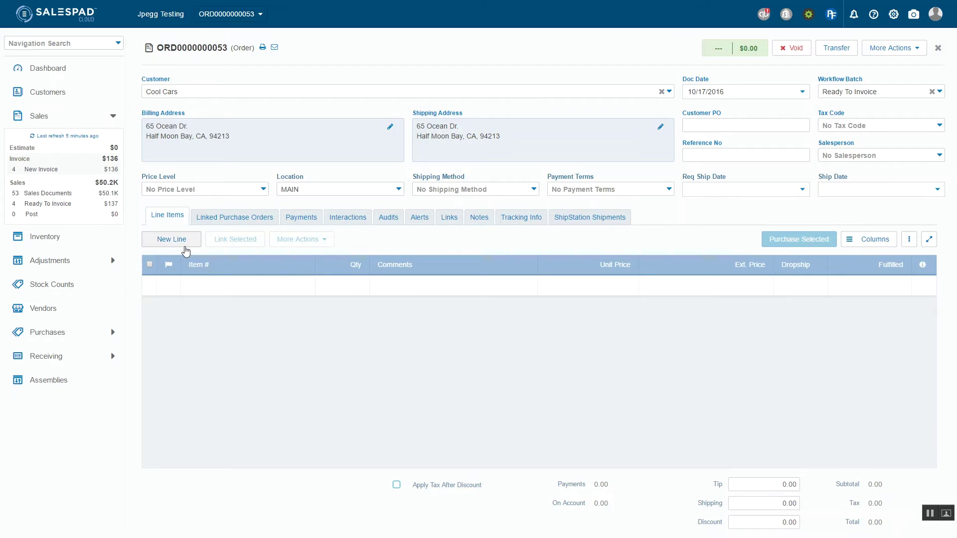
click(207, 285)
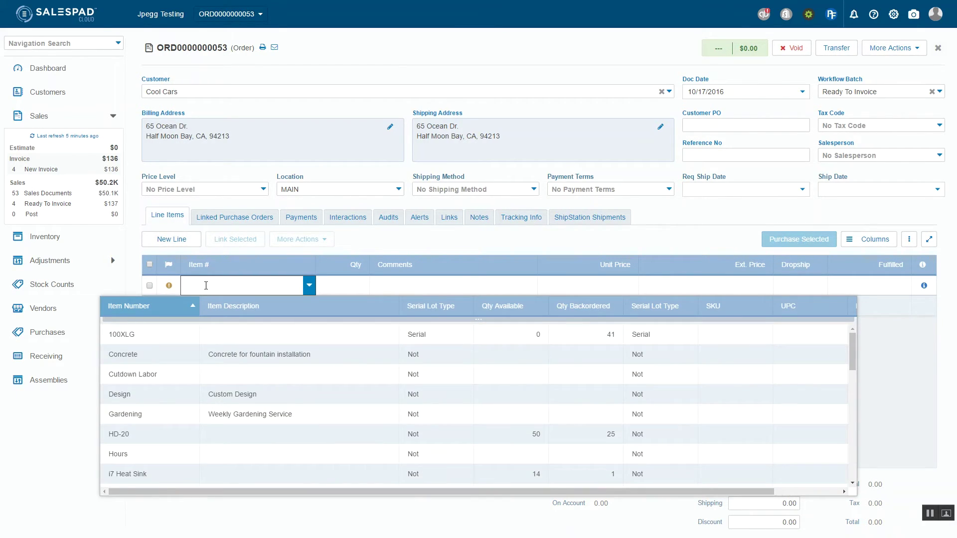
click(148, 434)
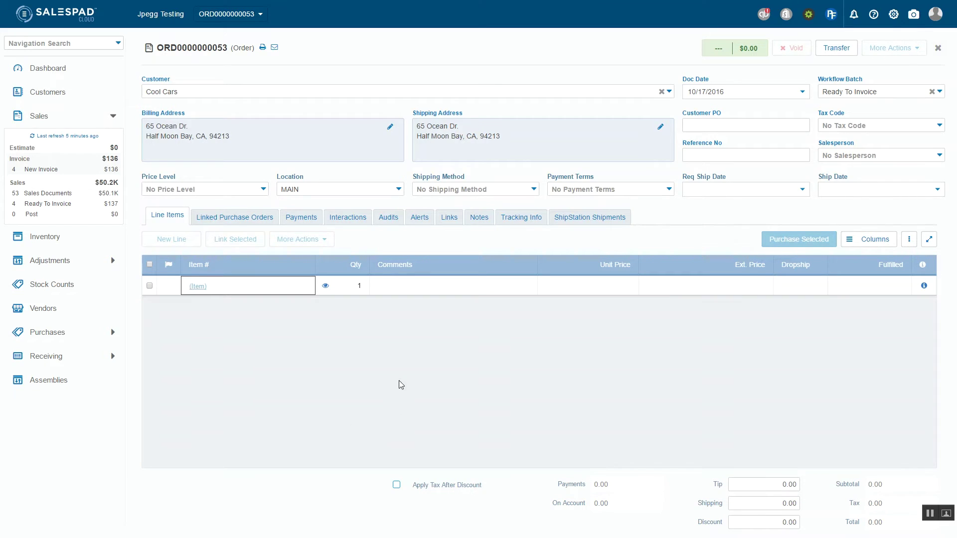
click(351, 293)
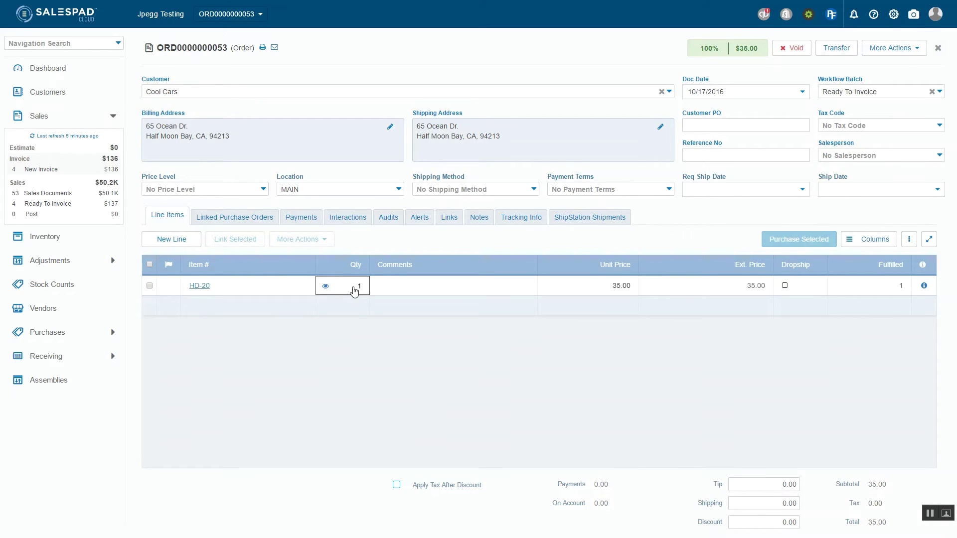
text(2)
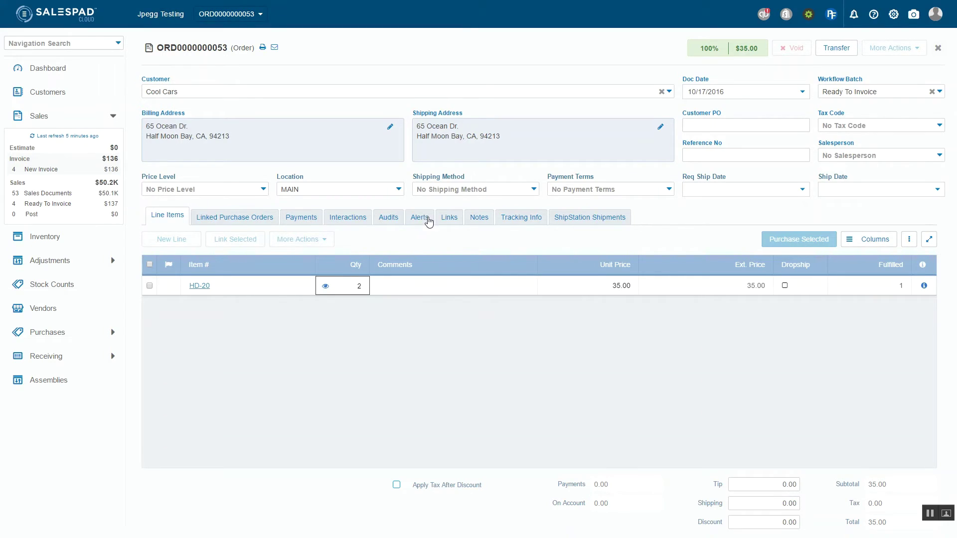
Recheck the customer notes carried onto the order and return to its line items.
click(482, 221)
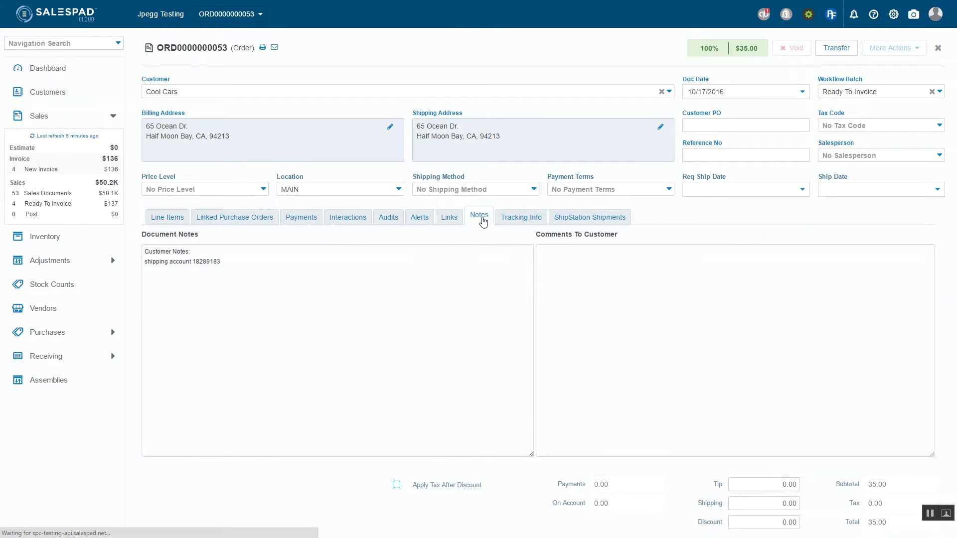
drag(223, 262, 134, 271)
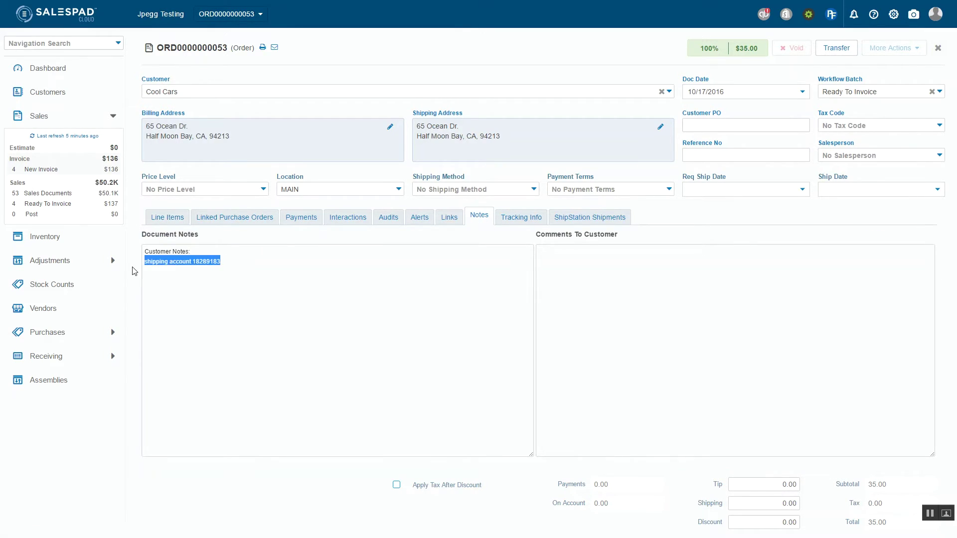
click(168, 217)
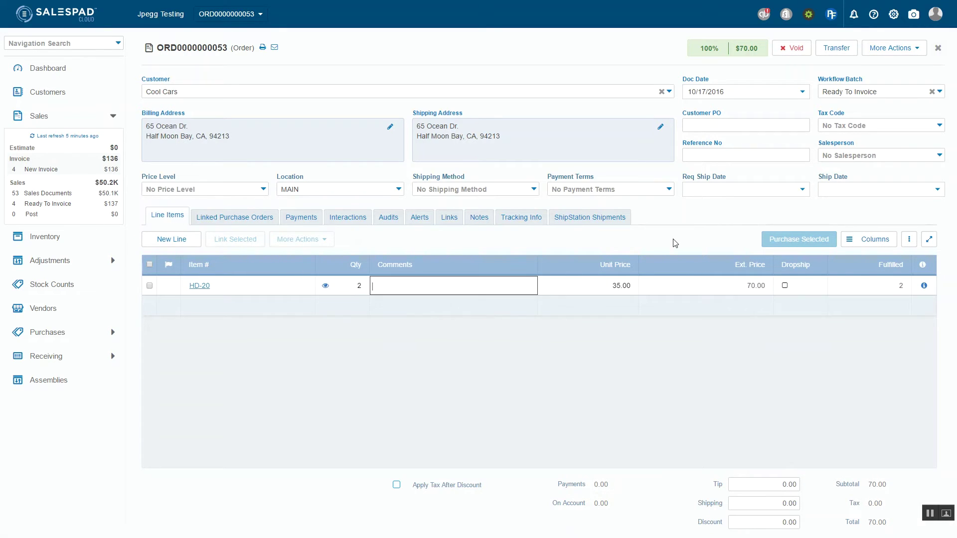
Ship the Cool Cars order to send it to ShipStation, and dismiss the notification.
click(914, 47)
click(893, 120)
click(591, 118)
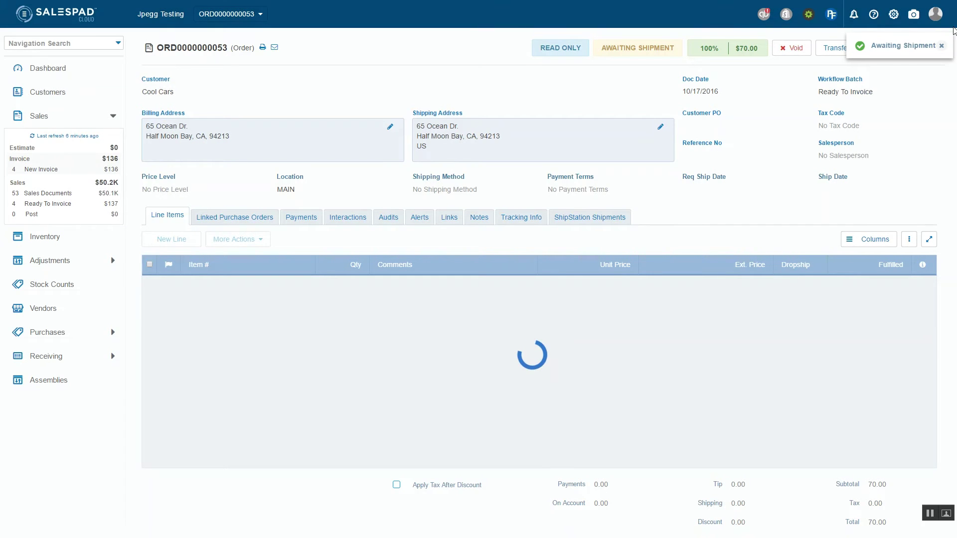
click(940, 46)
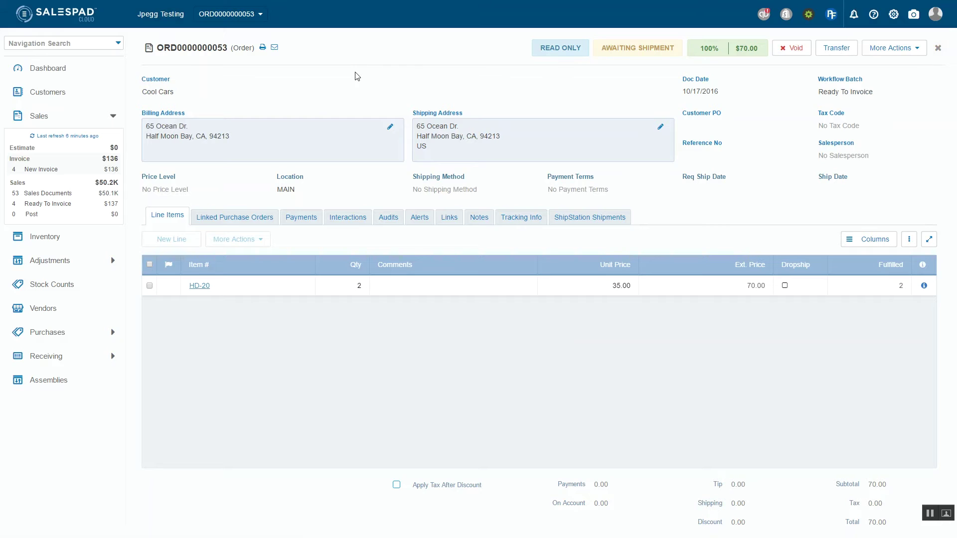
Switch to ShipStation and open the HD-20 order awaiting shipment to examine its internal notes.
key(F11)
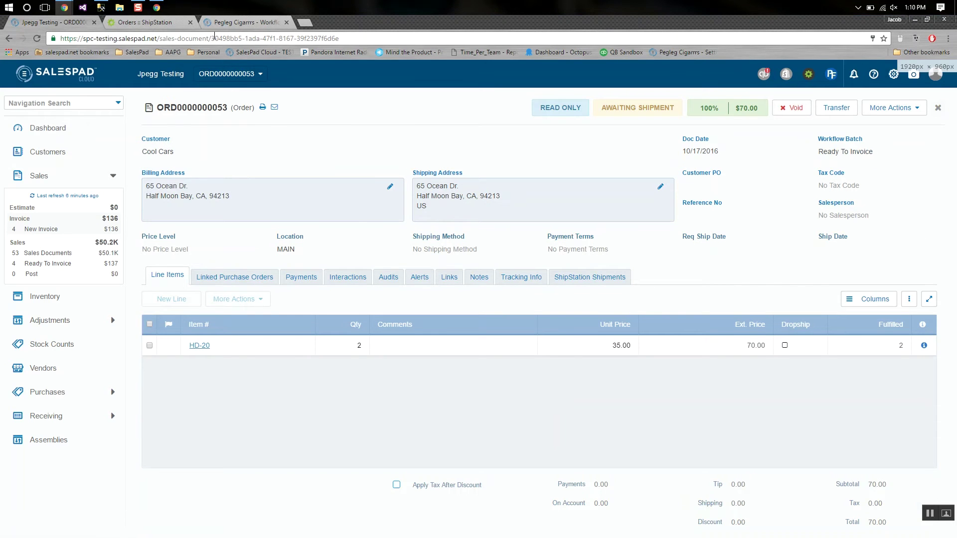
click(163, 26)
key(F11)
click(49, 113)
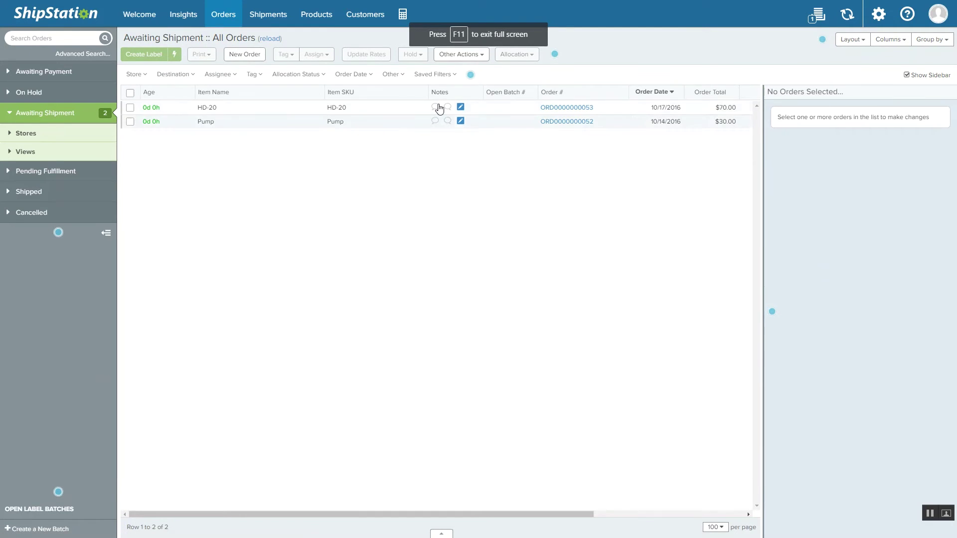
click(566, 108)
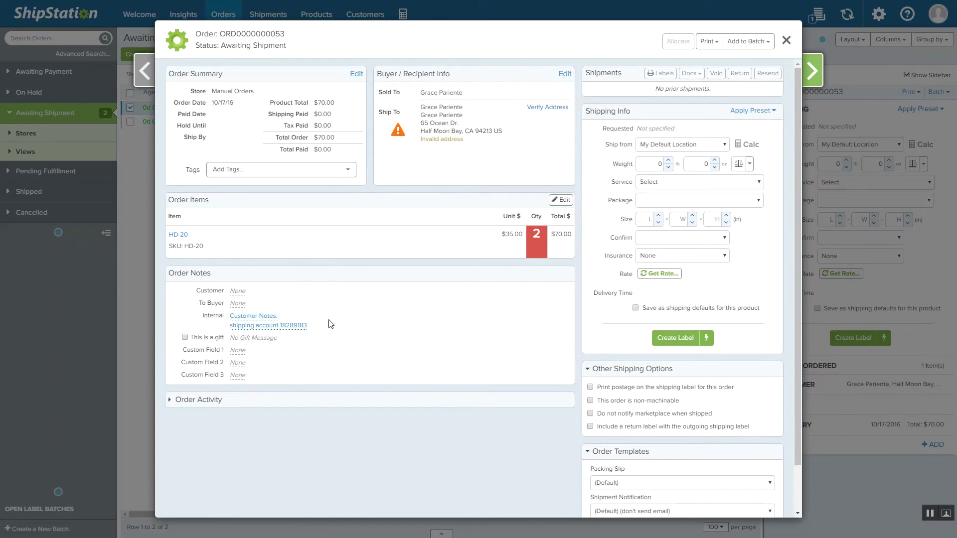